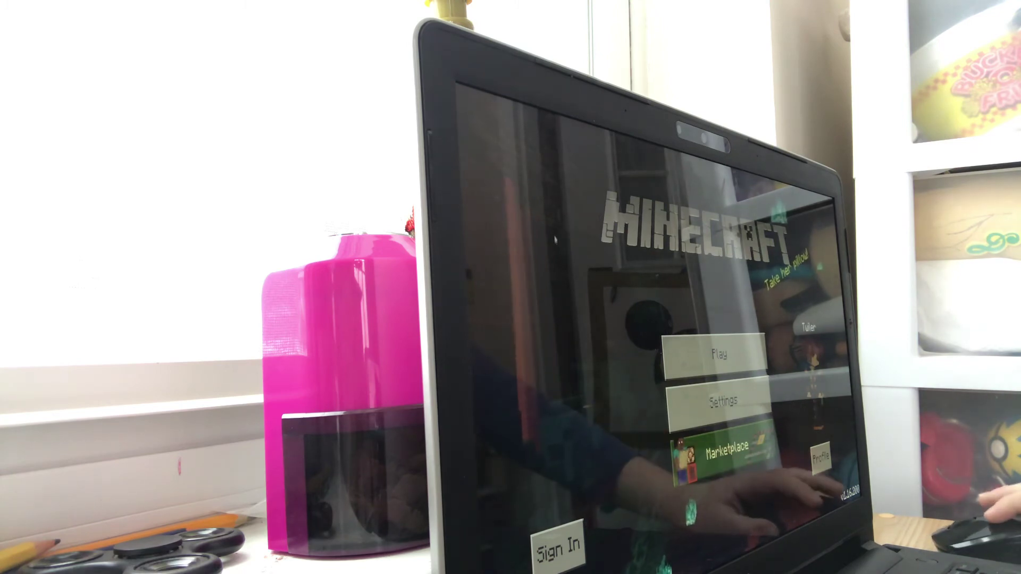
- Go from Play to the Worlds list and begin a new world with Create New
click(718, 354)
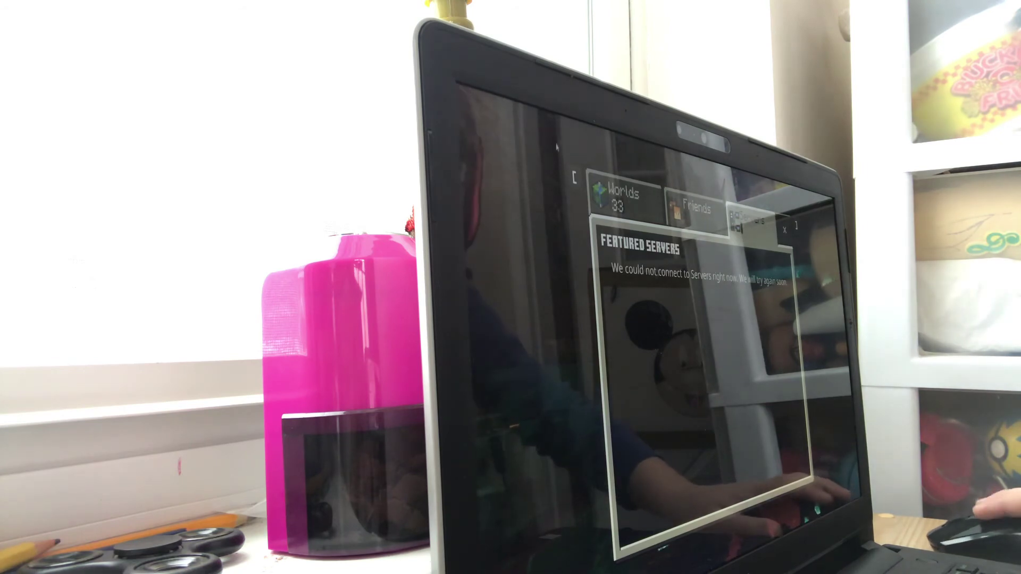
click(622, 196)
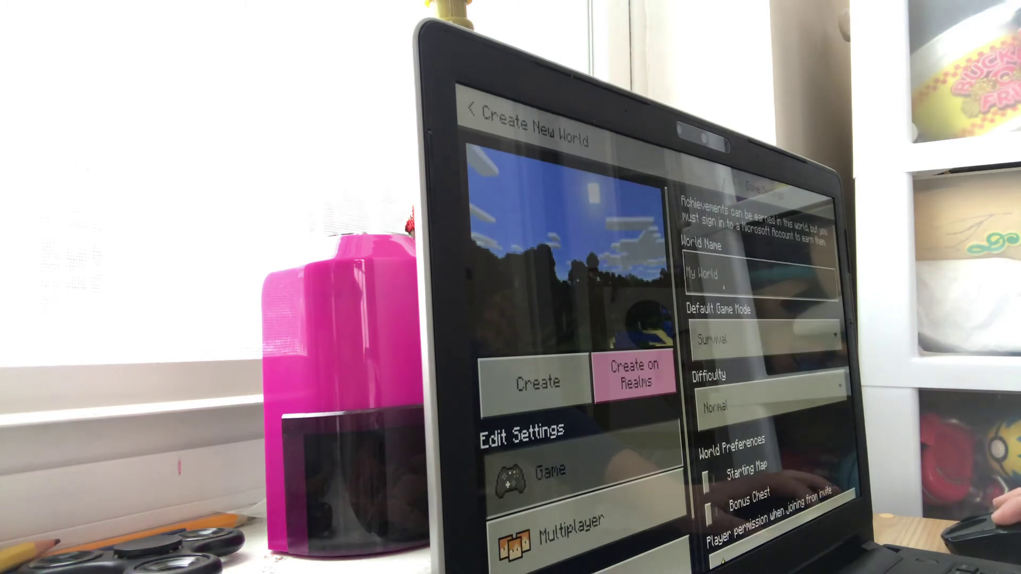
click(722, 281)
- Delete the default 'My World' text from the World Name field
key(BackSpace)
key(BackSpace)
key(BackSpace)
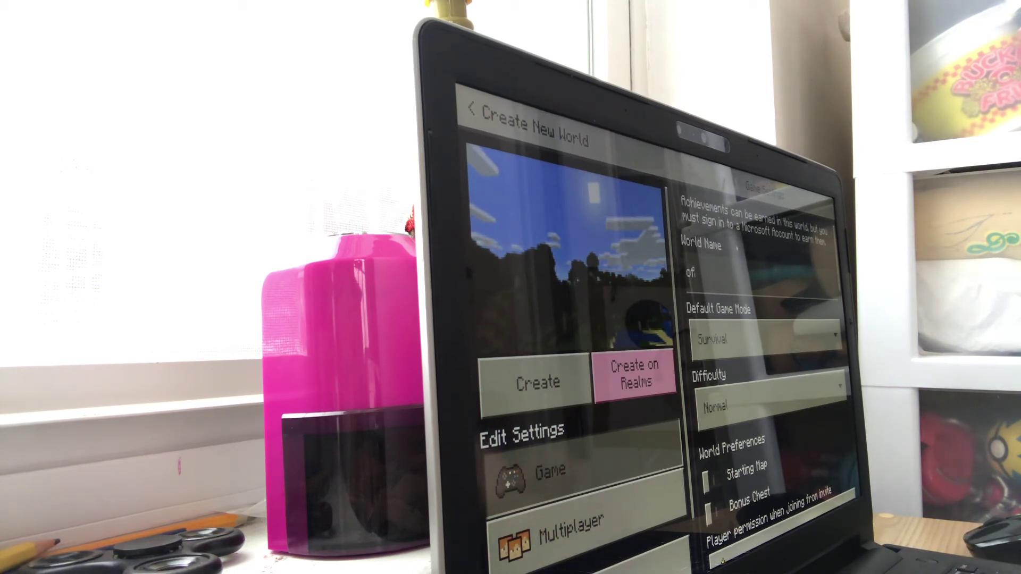
text(ofline/)
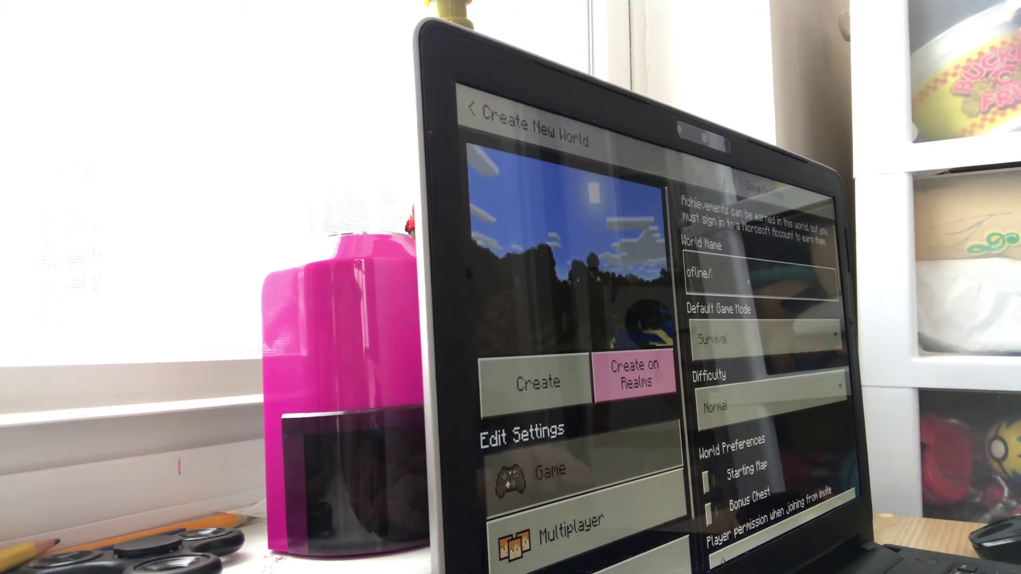
text(onl)
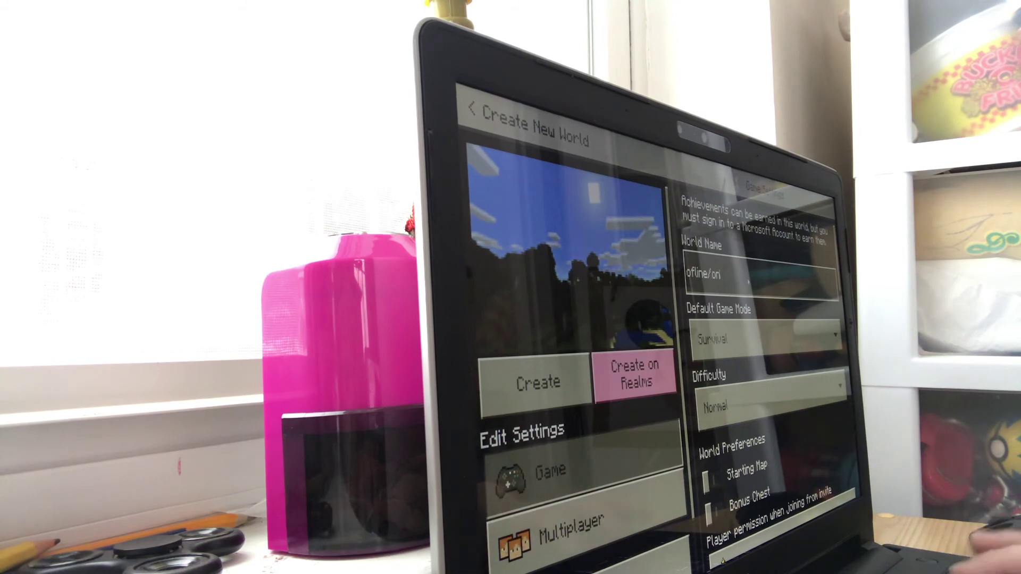
text(in)
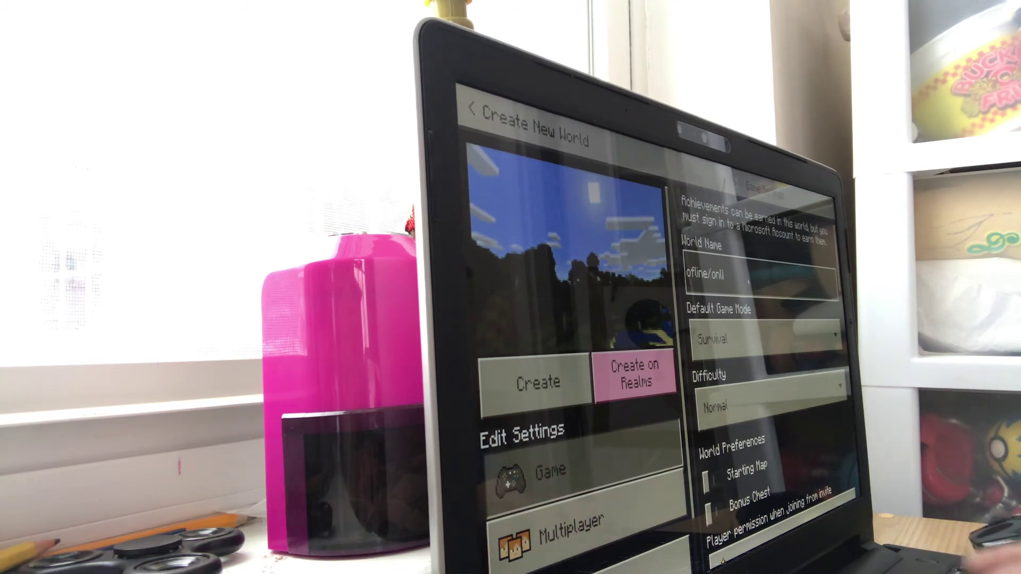
text(i)
- Enter 'ofline/online' as the world name and leave the field
click(680, 294)
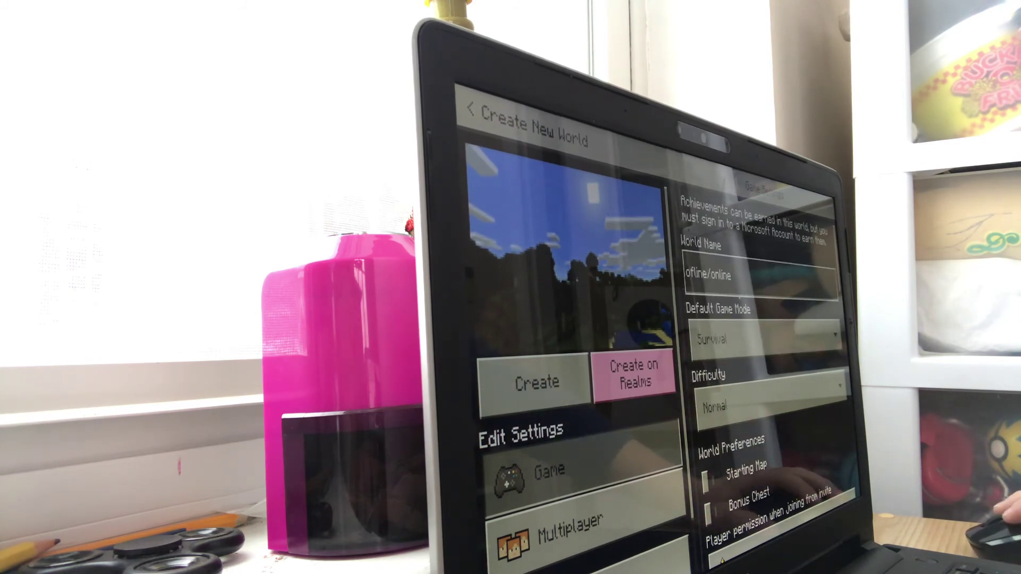
- Enable Starting Map, then move through World Options to TNT Explodes
click(711, 479)
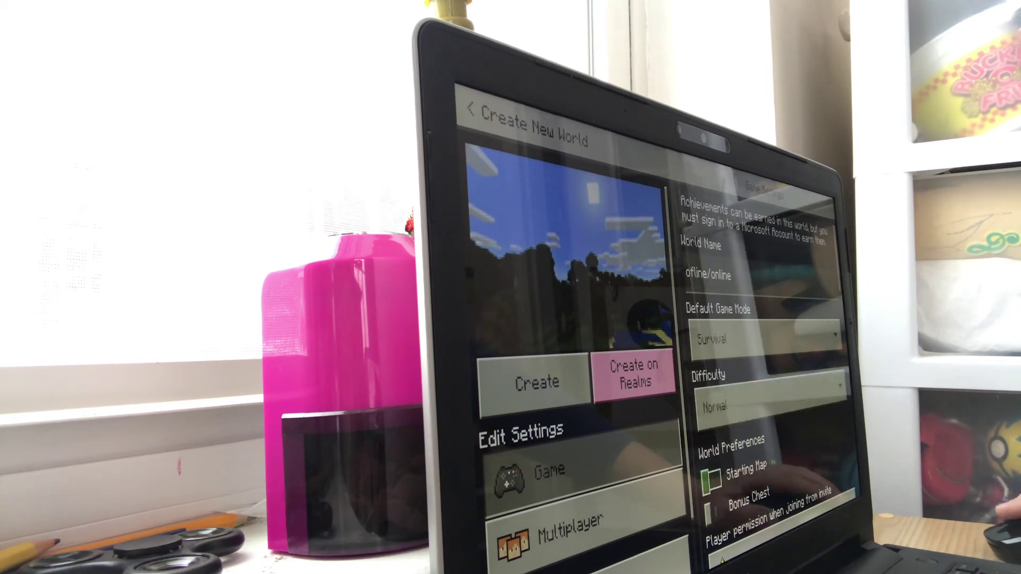
scroll(782, 479, down, 1)
scroll(783, 470, down, 1)
scroll(784, 458, down, 1)
scroll(784, 441, down, 2)
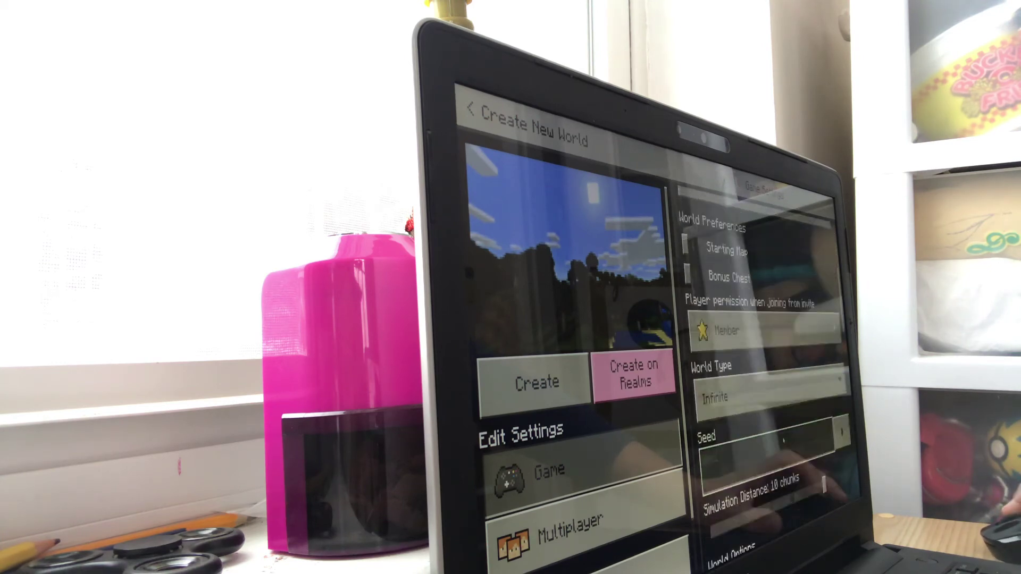
scroll(783, 441, down, 2)
scroll(781, 439, down, 2)
scroll(779, 436, down, 1)
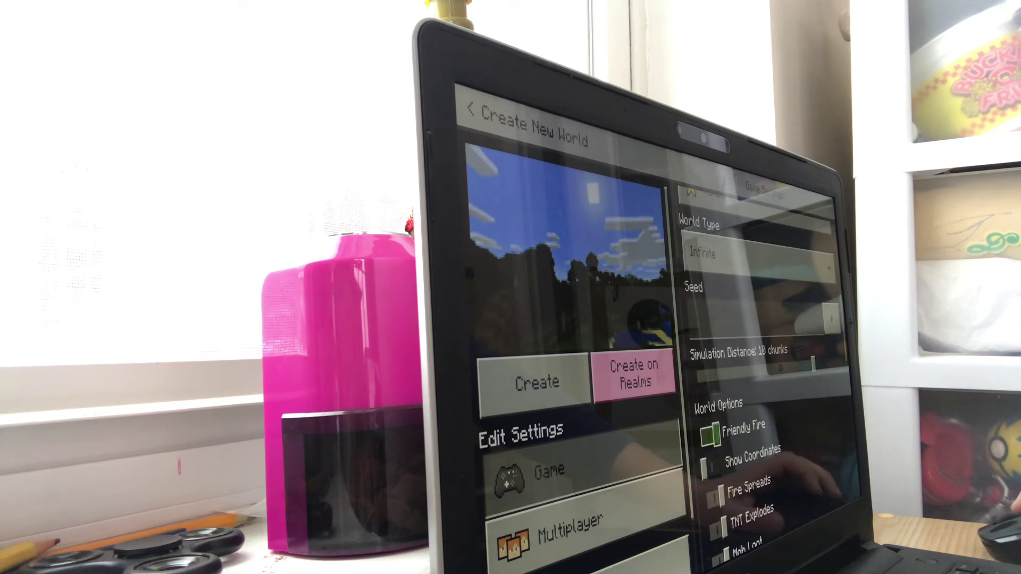
scroll(779, 435, down, 1)
scroll(778, 436, down, 1)
scroll(778, 436, down, 1)
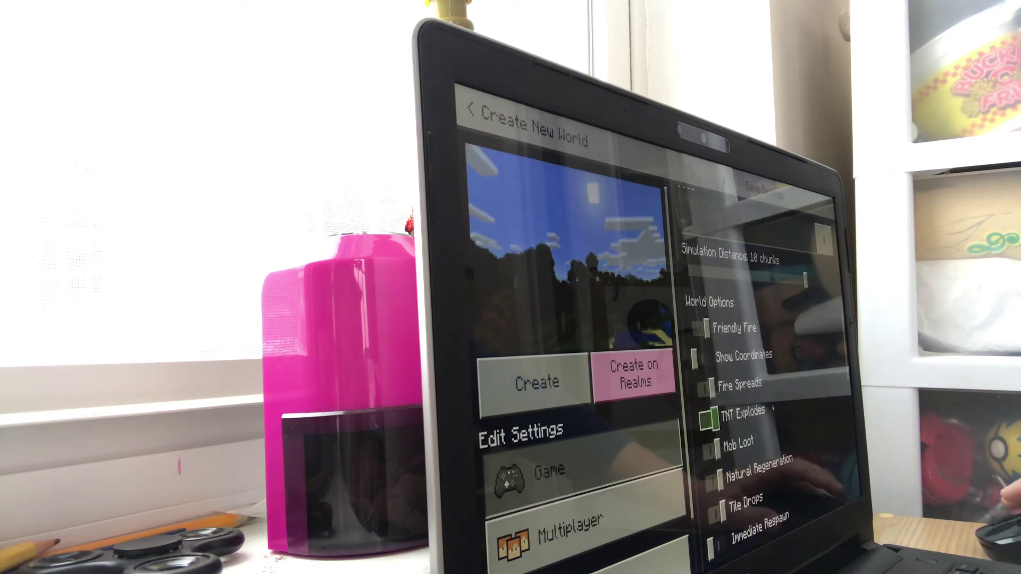
key(Up)
key(Up)
key(Up)
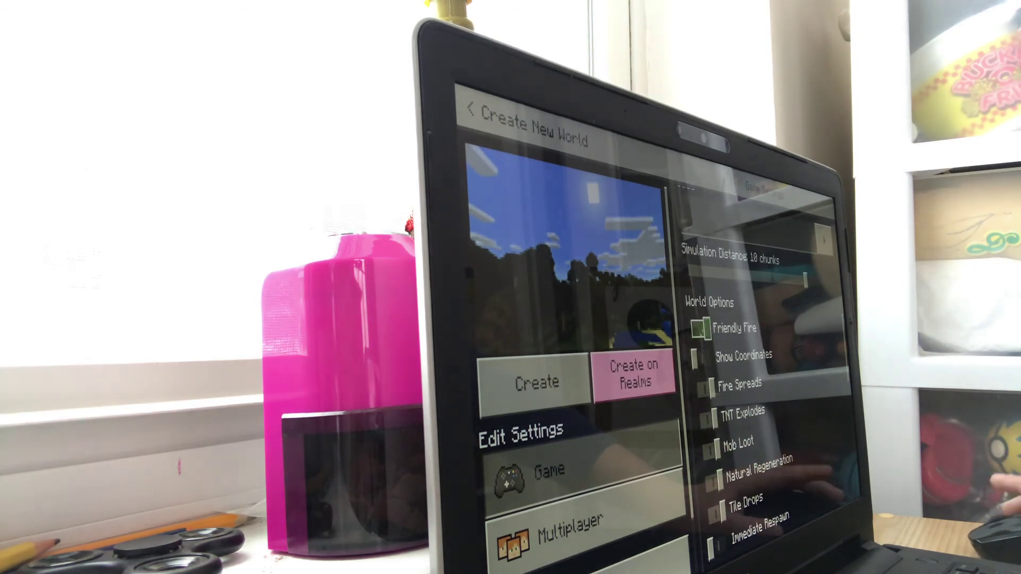
scroll(765, 379, down, 2)
scroll(766, 379, down, 3)
scroll(765, 379, down, 3)
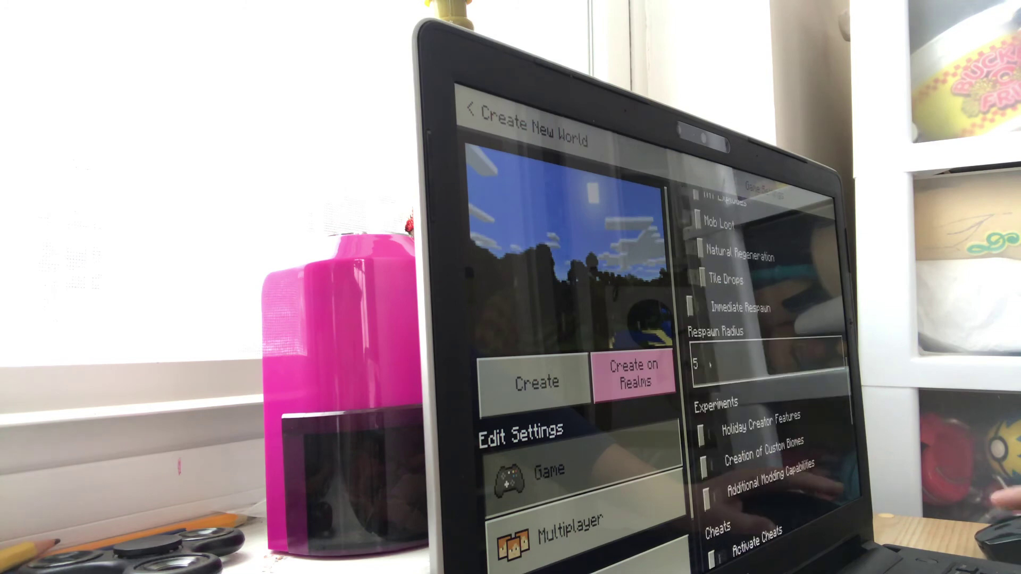
scroll(766, 379, down, 3)
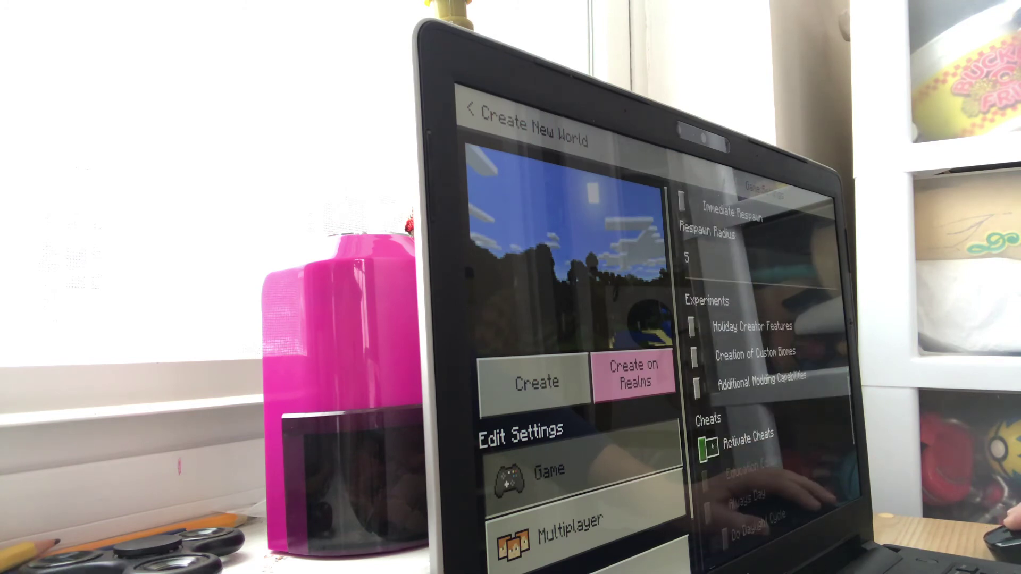
- Enable cheats, accepting disabled achievements, try Education Edition, then create the world
click(714, 444)
click(713, 397)
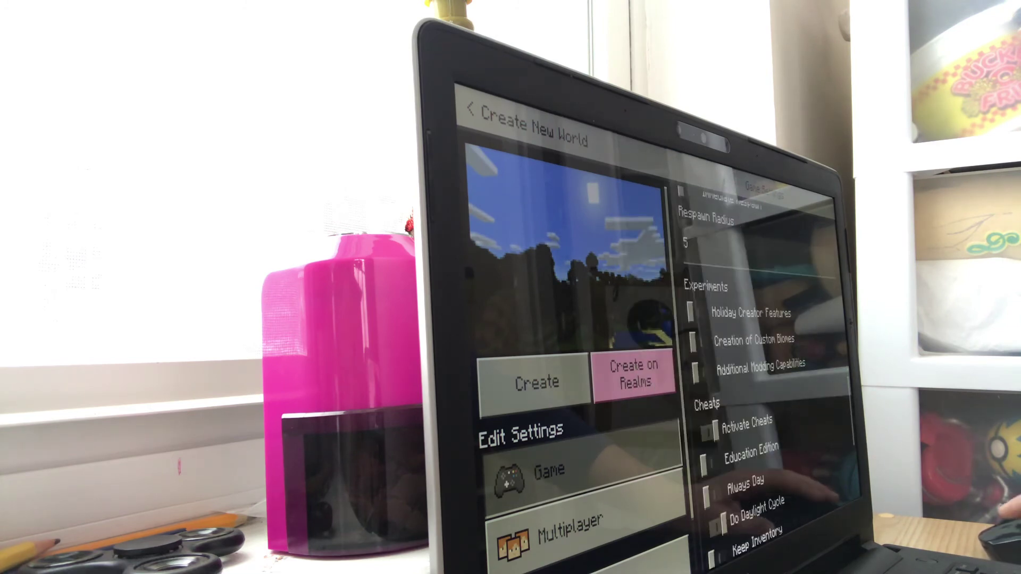
scroll(717, 361, down, 2)
scroll(718, 360, down, 2)
scroll(718, 360, down, 1)
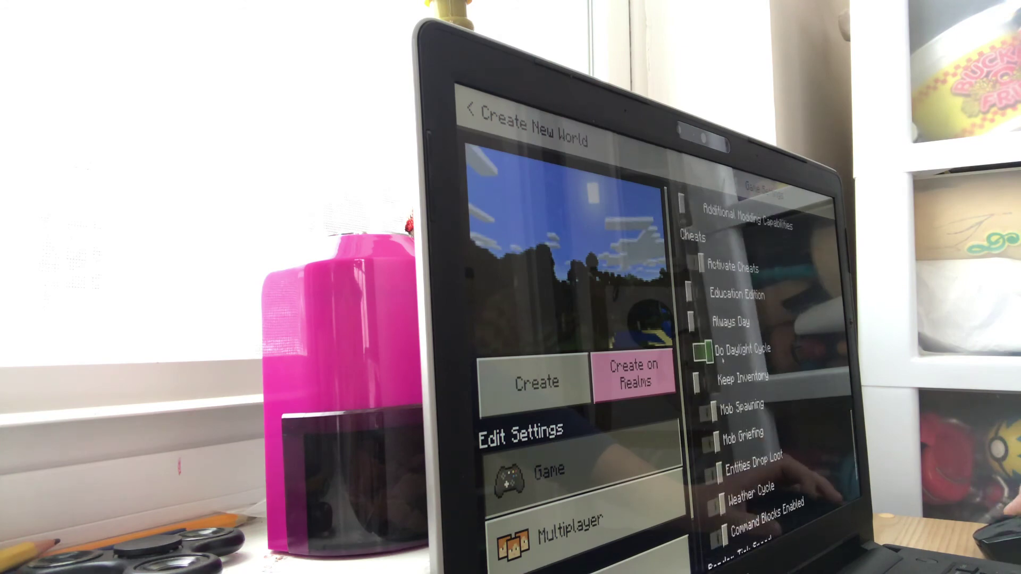
scroll(723, 360, down, 2)
scroll(724, 360, up, 3)
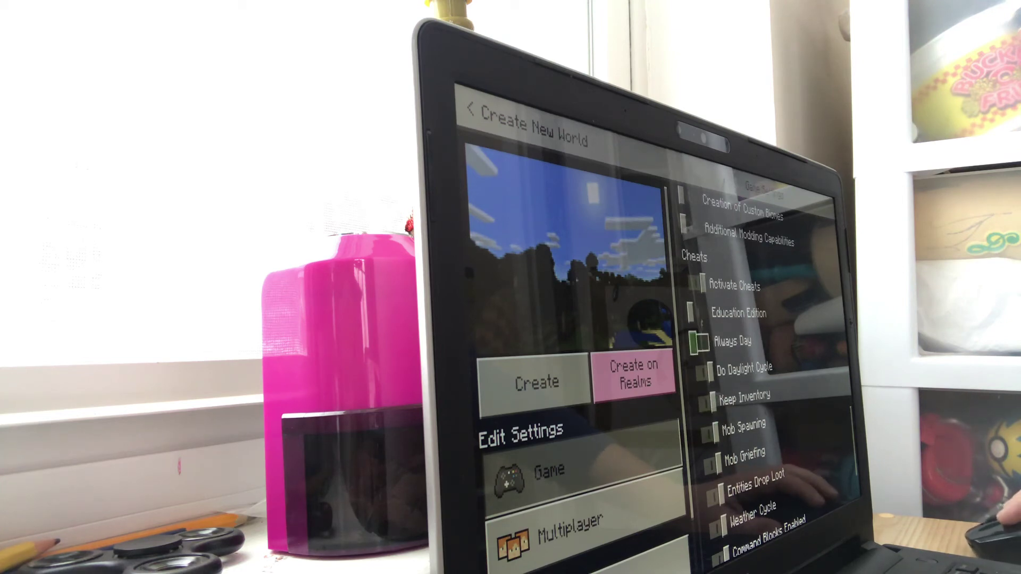
click(695, 313)
click(706, 449)
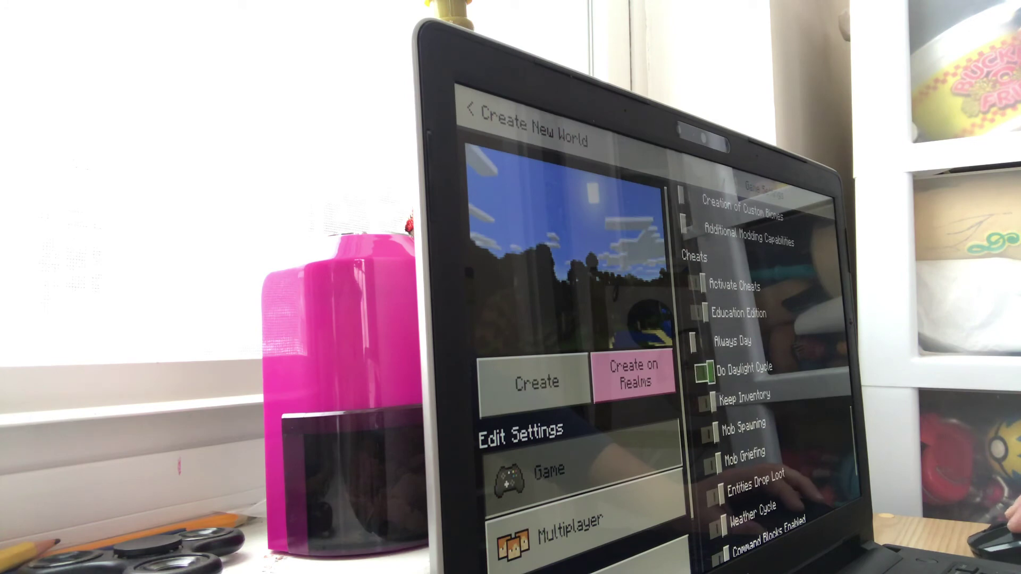
scroll(758, 383, up, 2)
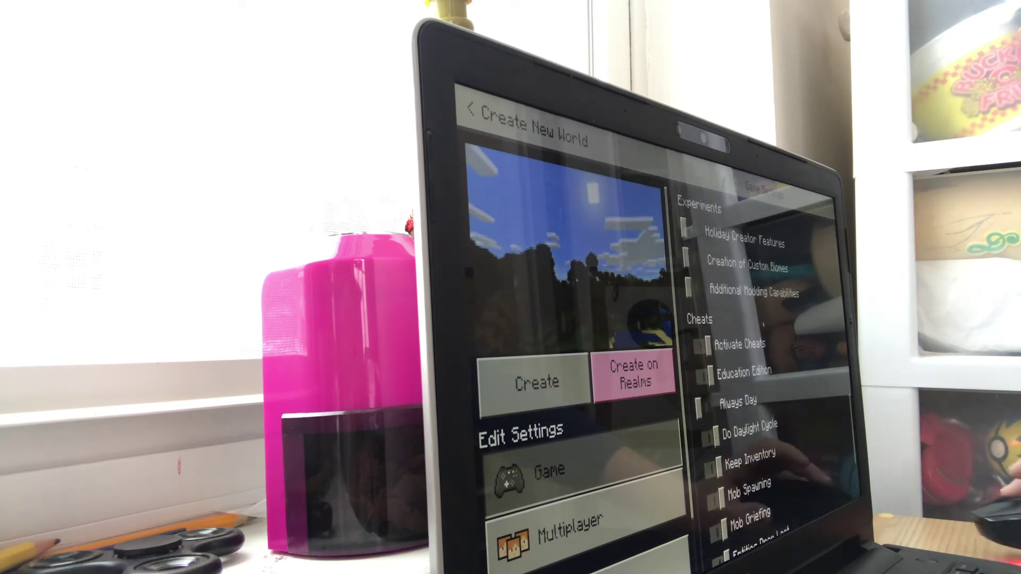
click(703, 344)
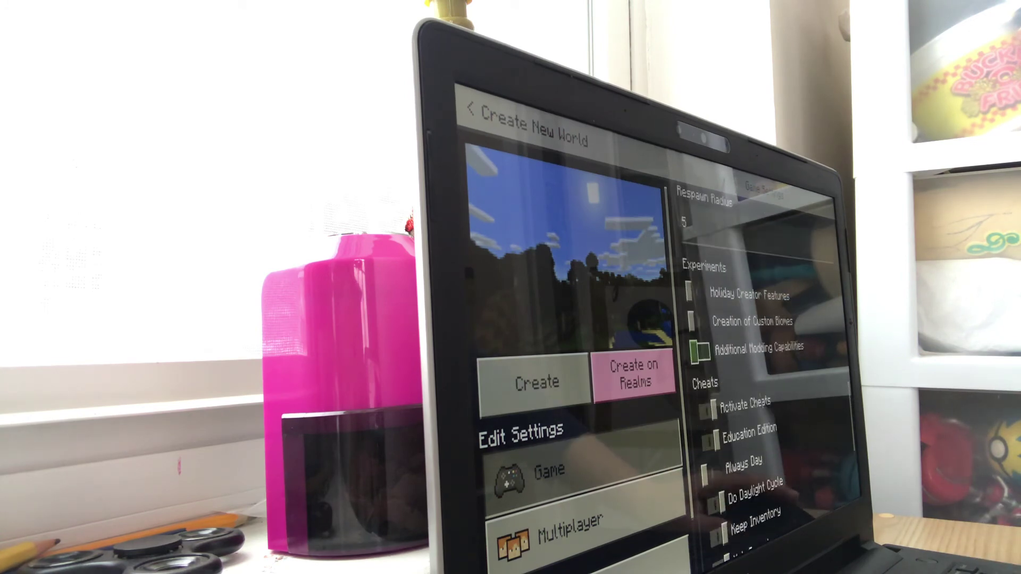
scroll(757, 360, up, 2)
scroll(757, 360, up, 2)
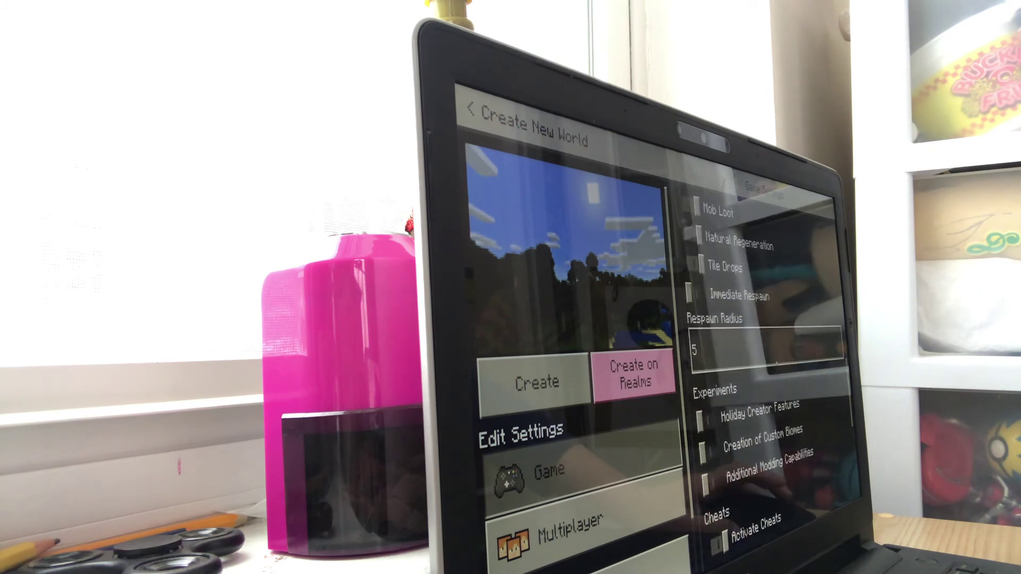
scroll(775, 360, up, 2)
scroll(774, 361, up, 2)
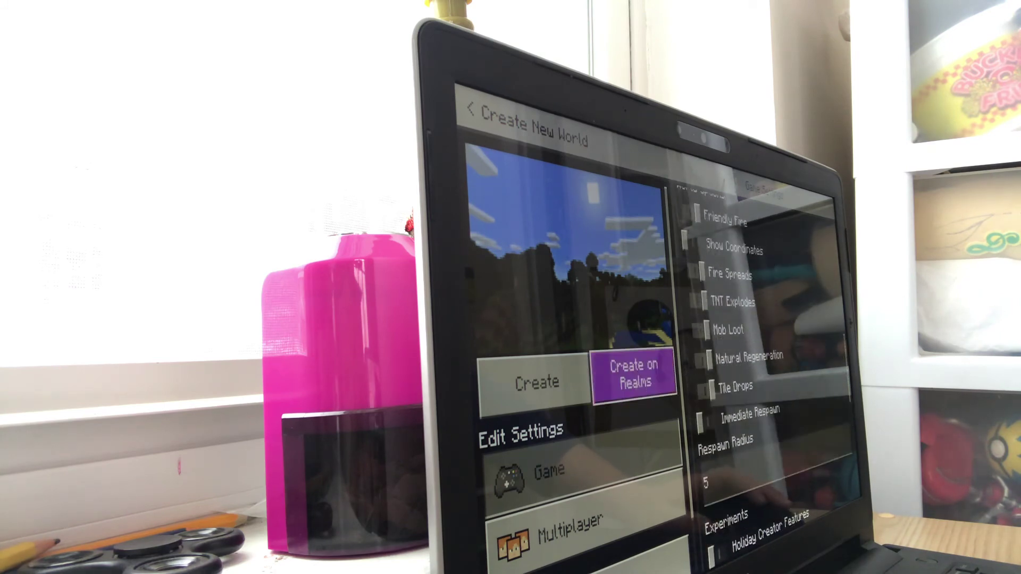
scroll(757, 358, up, 2)
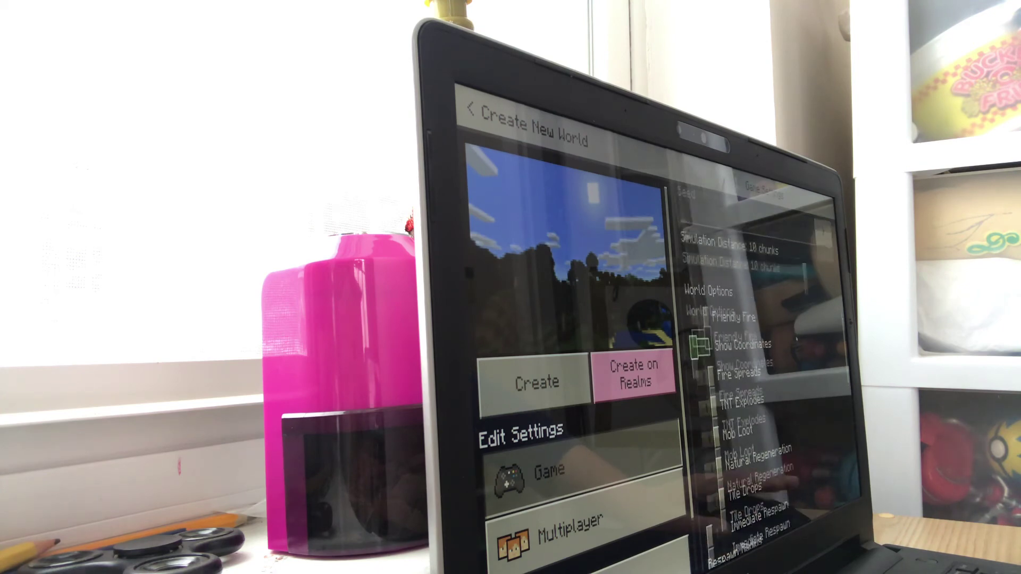
scroll(757, 359, up, 2)
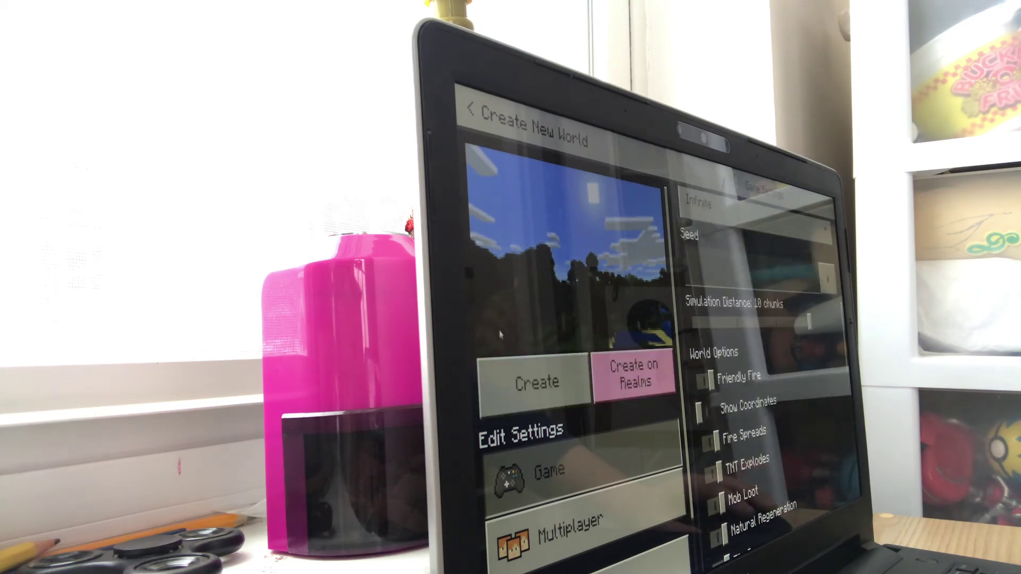
click(525, 399)
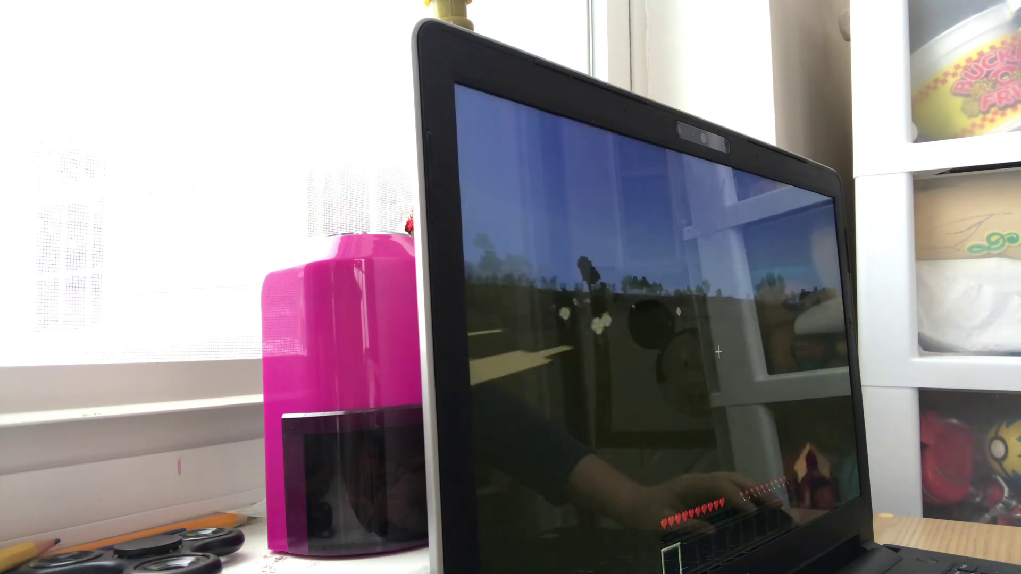
- Switch to hotbar slot 2 while exploring the grassland
key(2)
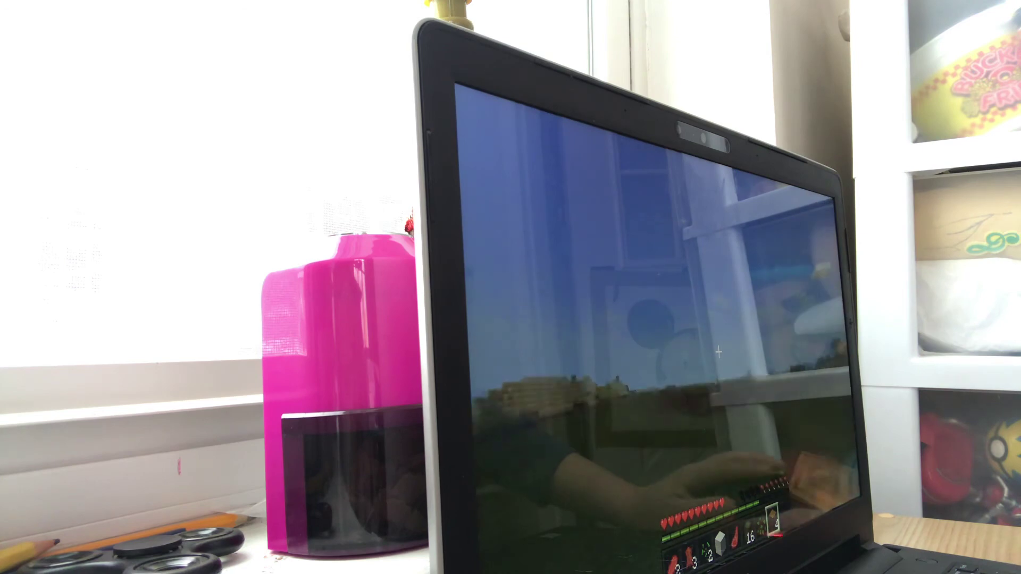
- Keep exploring until the hotbar holds stacks of 16 and 15
key(w)
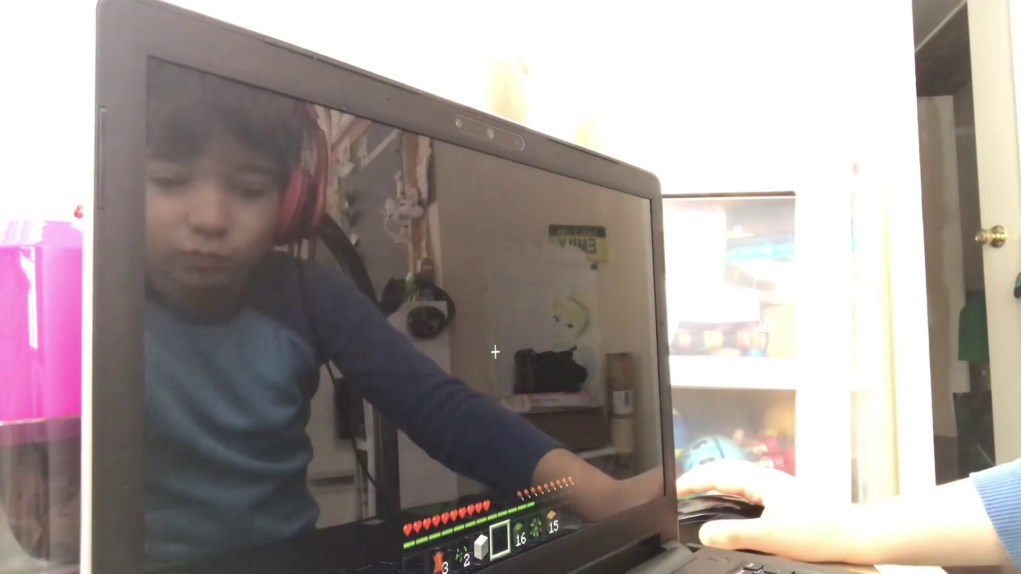
- Send the /time set day command via Chat's Time > Day option
key(t)
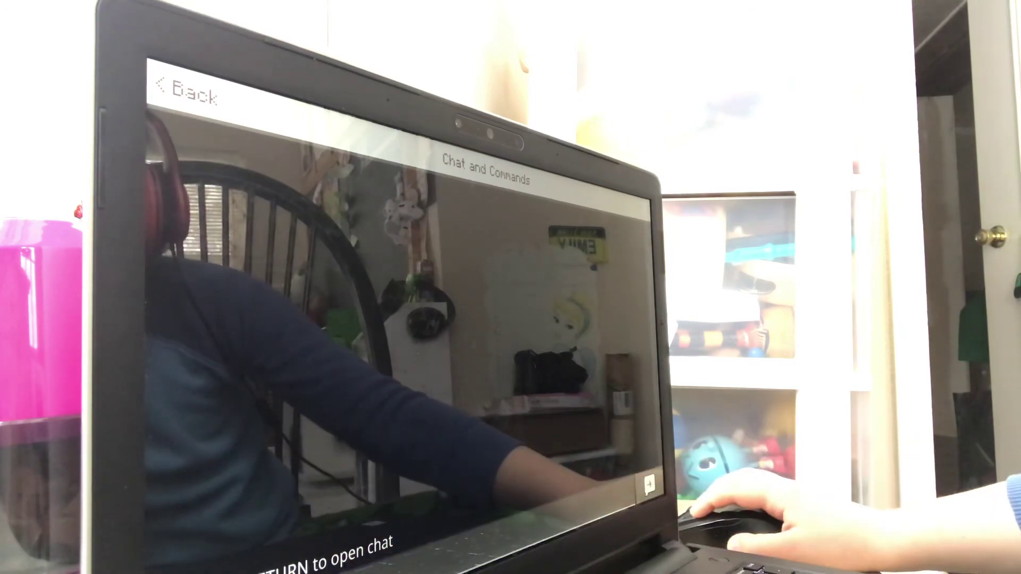
click(183, 562)
click(269, 518)
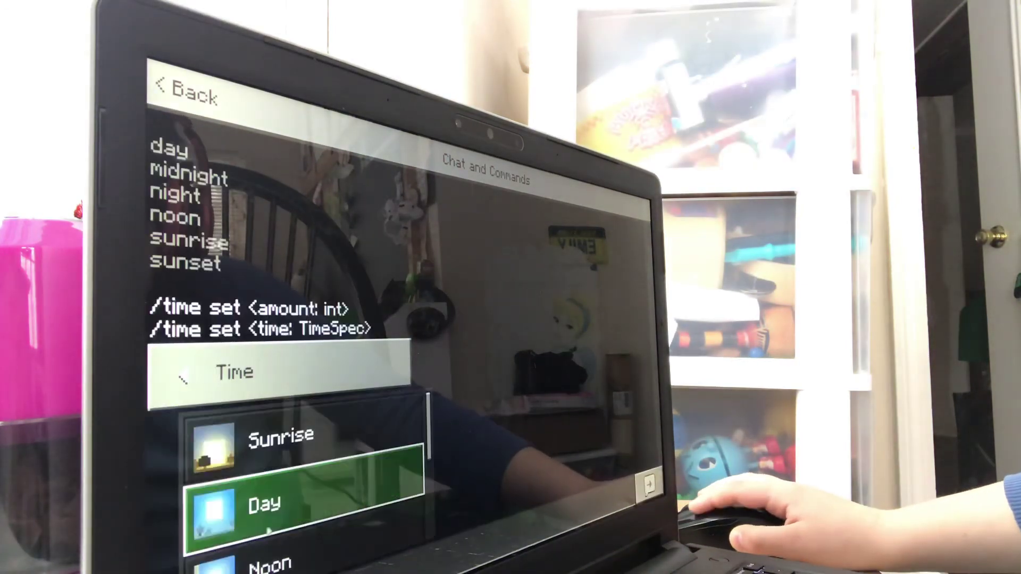
click(307, 502)
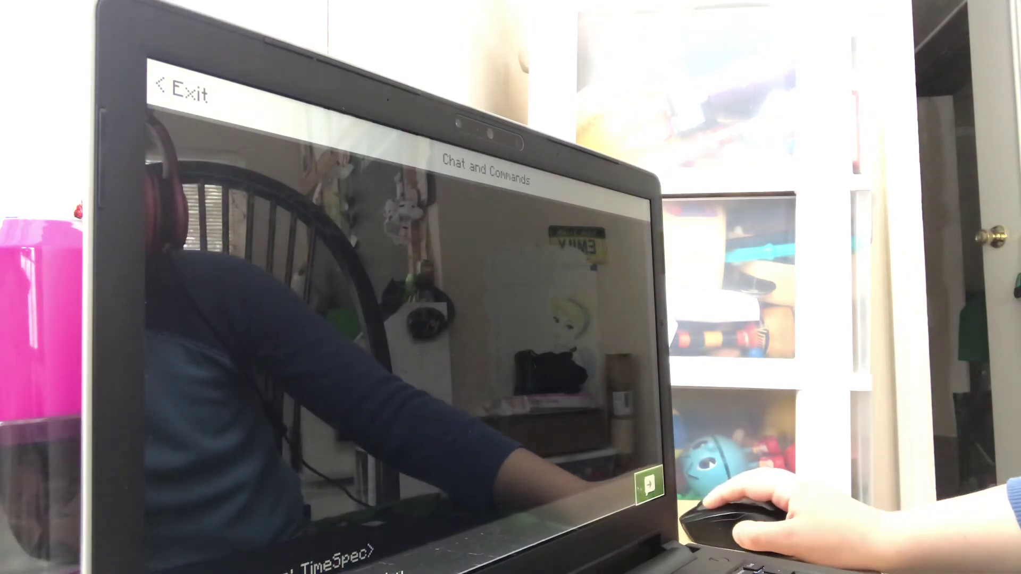
click(648, 484)
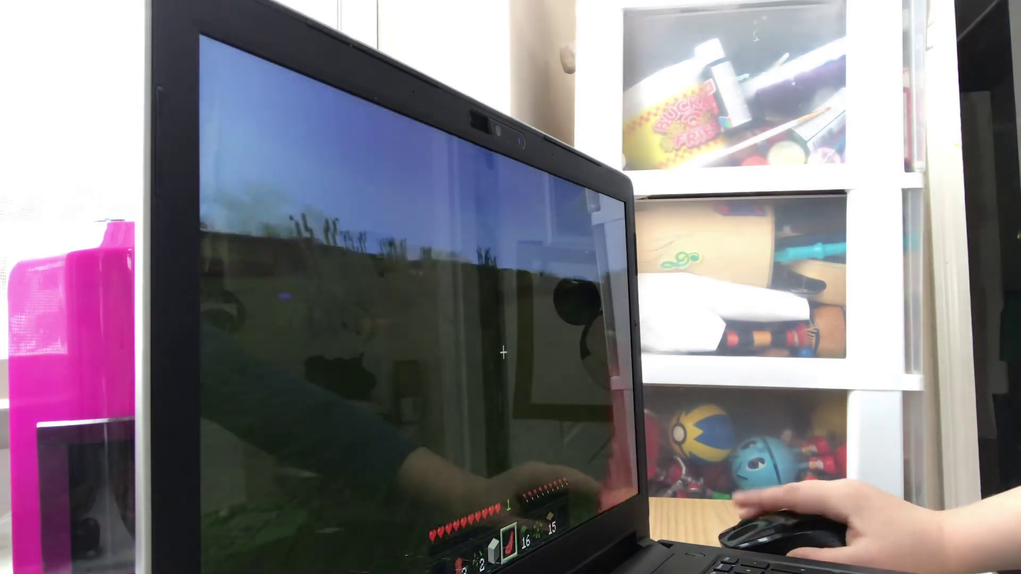
scroll(503, 352, up, 3)
scroll(503, 352, down, 1)
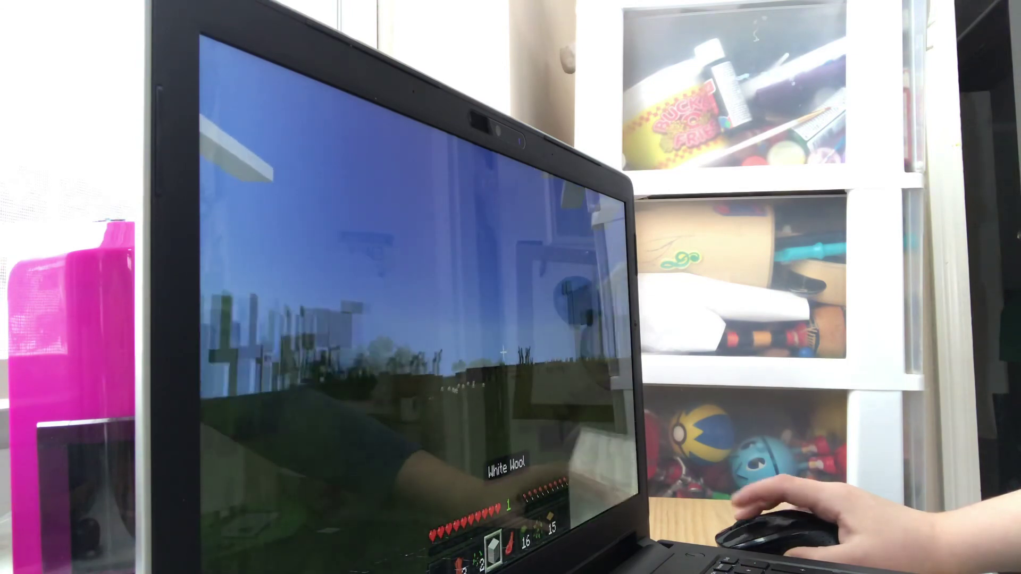
scroll(503, 353, down, 1)
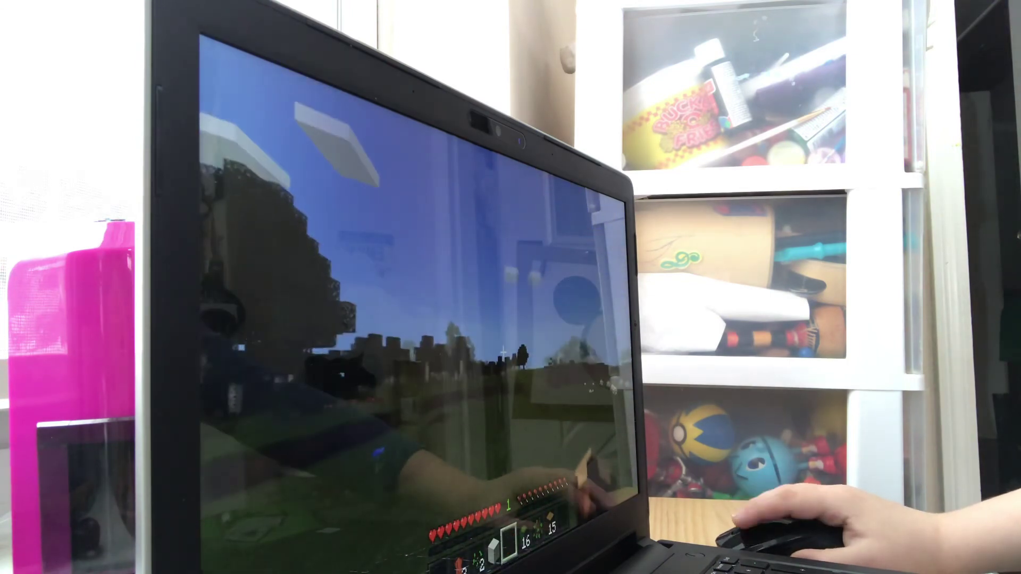
scroll(503, 353, down, 2)
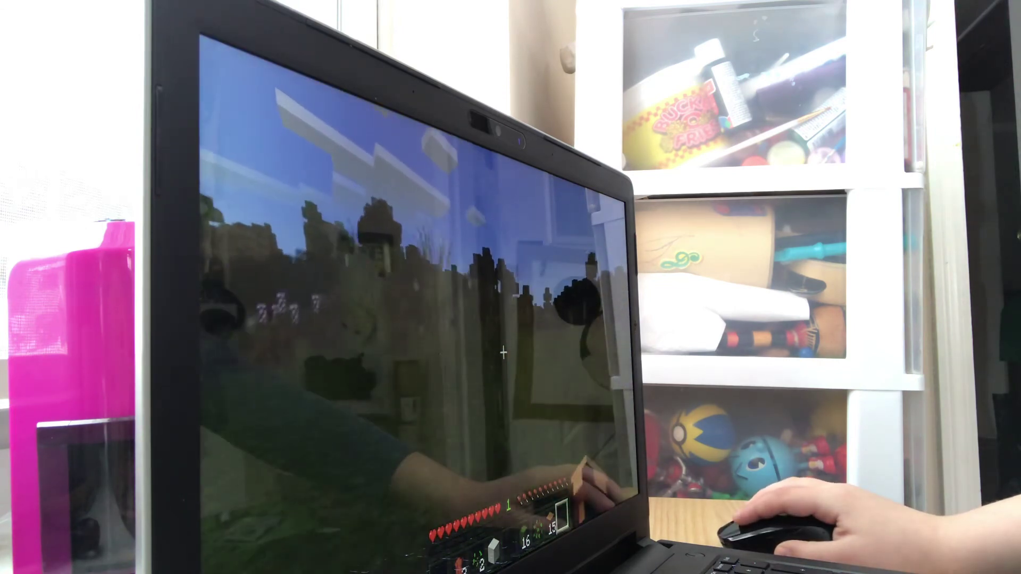
- Open the inventory and crafting screen while holding the Oak Log
key(e)
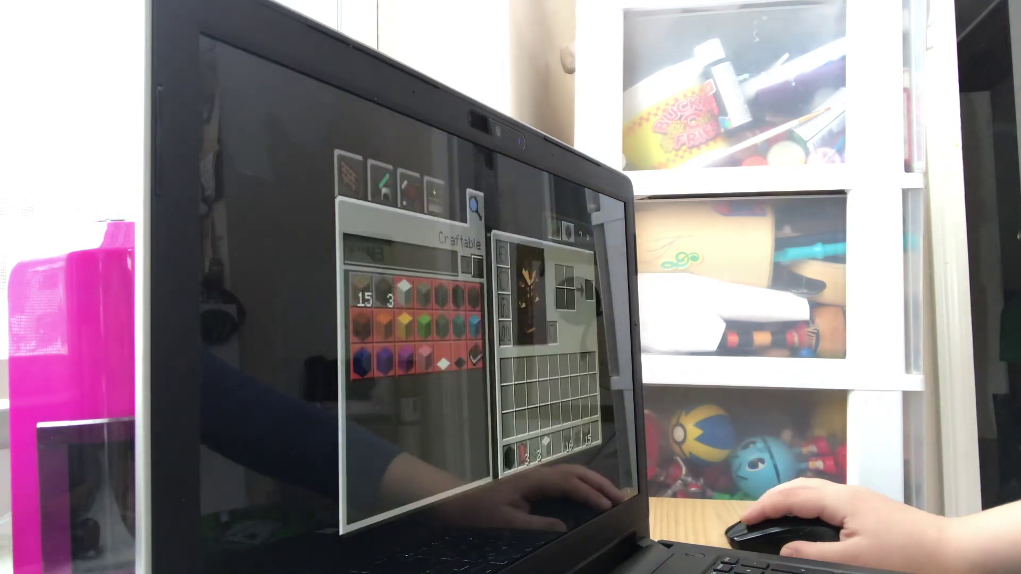
- Craft the oak logs into oak wood planks in the 2x2 grid
click(592, 436)
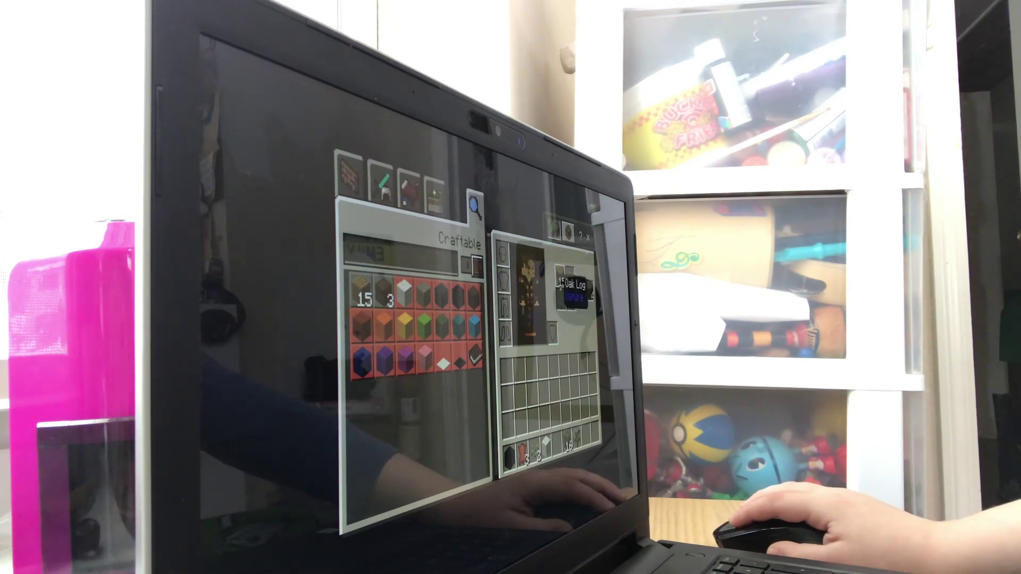
click(562, 280)
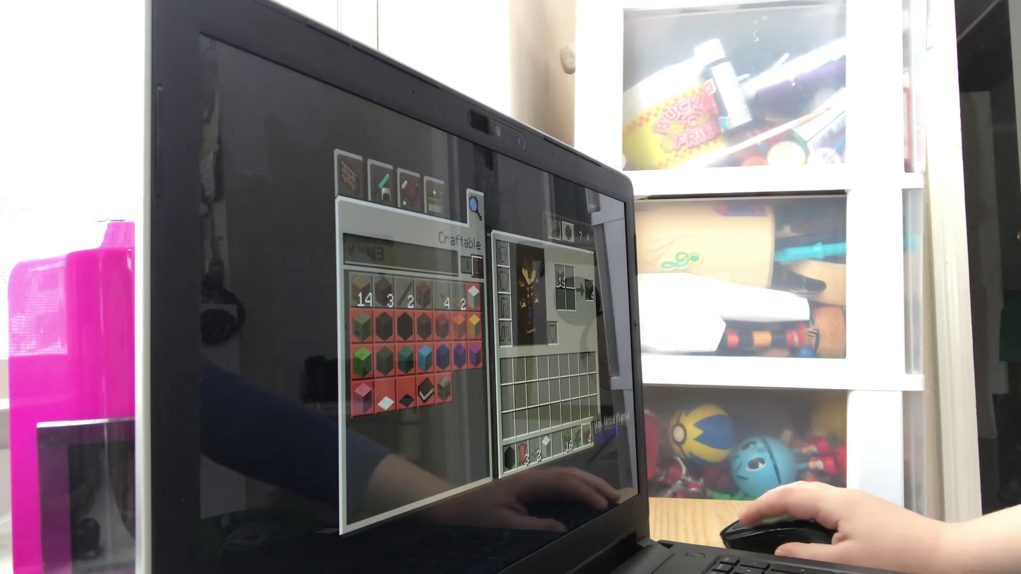
shift+click(562, 279)
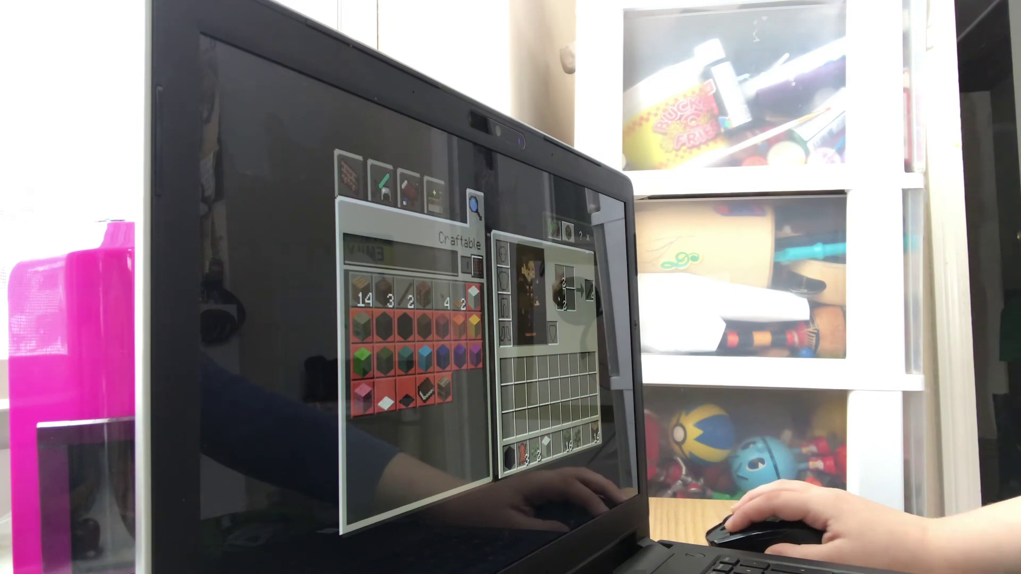
click(587, 289)
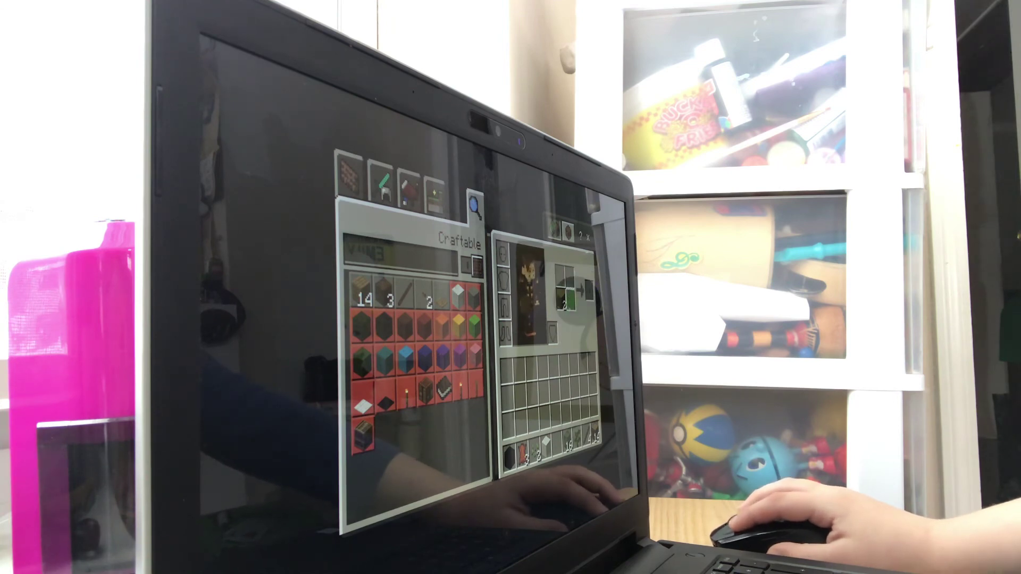
click(570, 299)
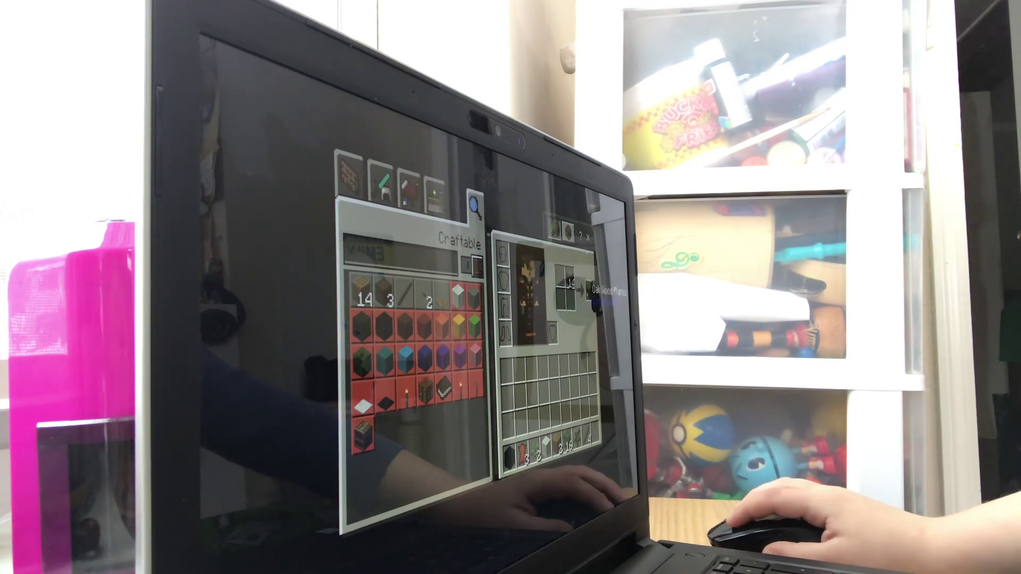
click(592, 291)
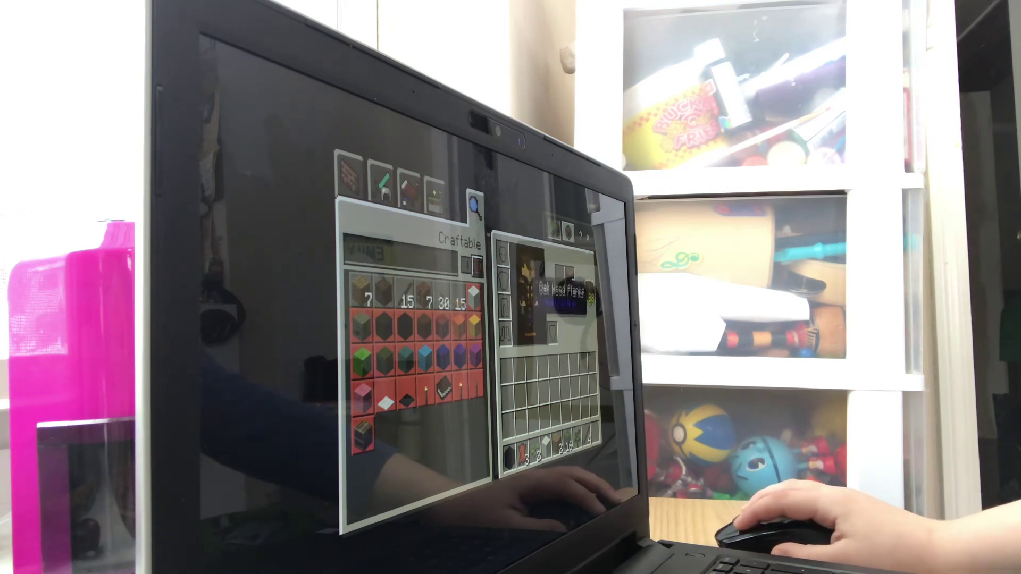
- Place the 30 cactus in the crafting grid, collect the result, and exit the inventory
click(569, 299)
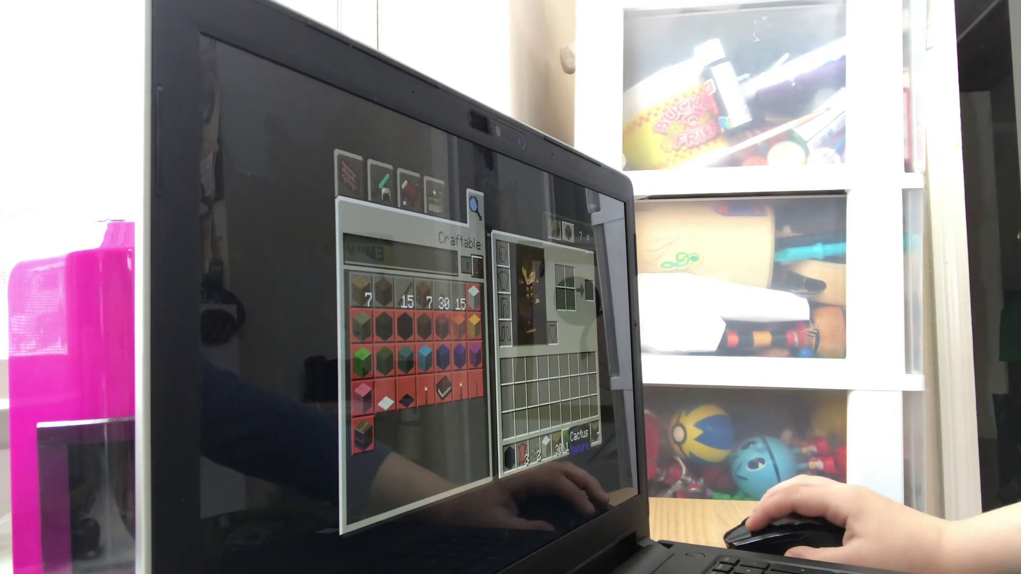
click(562, 443)
click(564, 279)
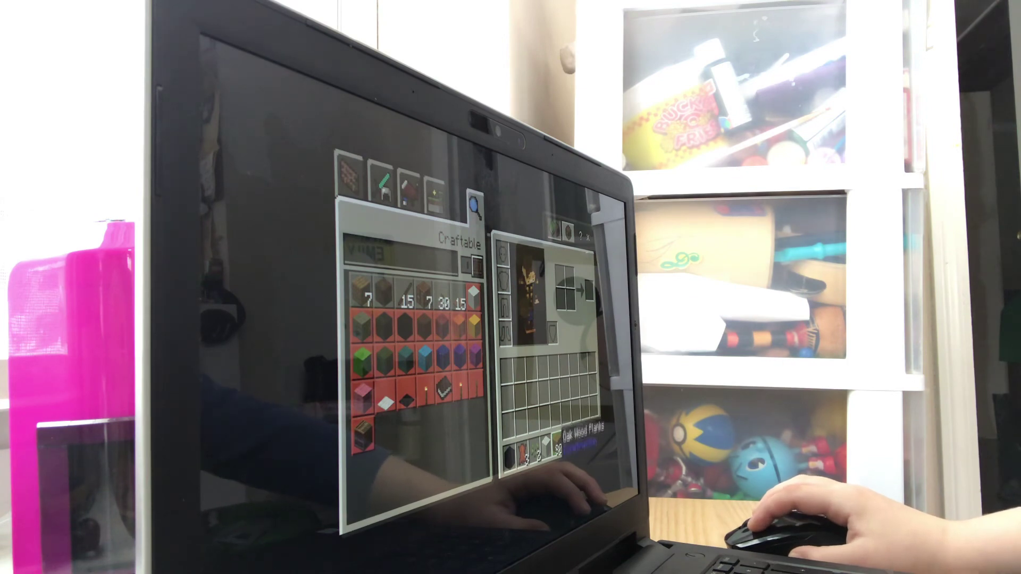
click(589, 288)
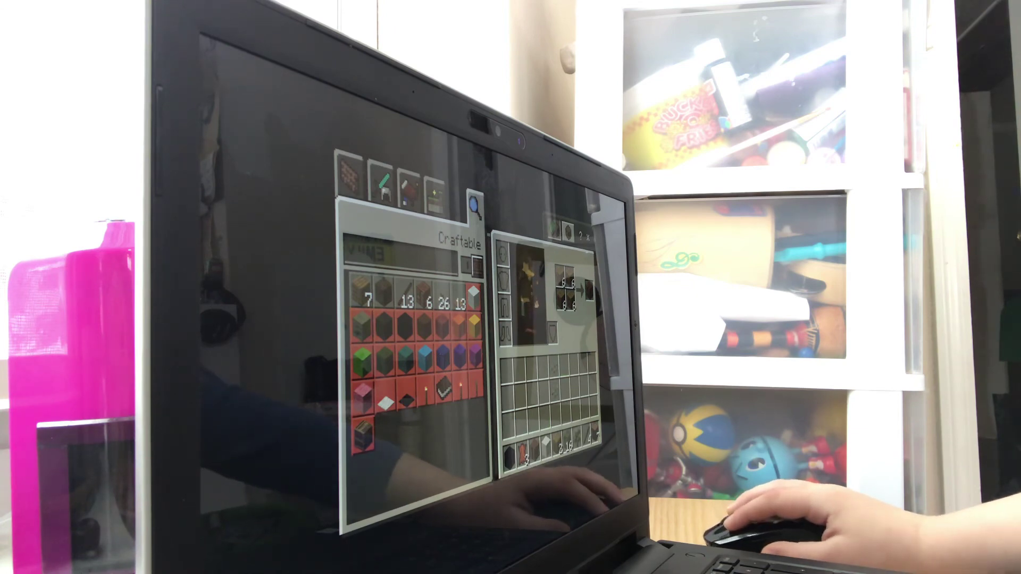
key(e)
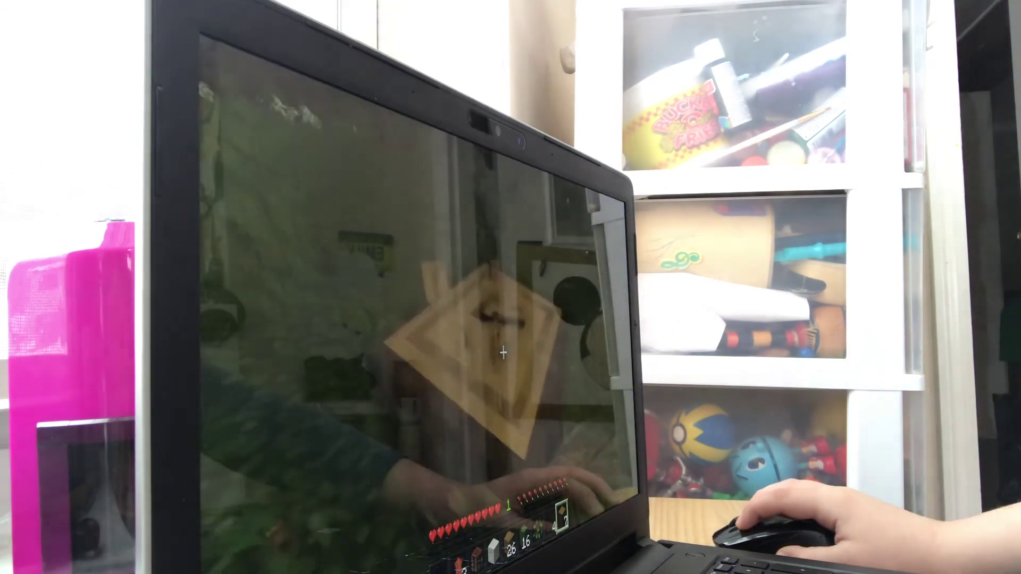
- Chop the log in front for more wood, then place the crafting table and open it
click(503, 353)
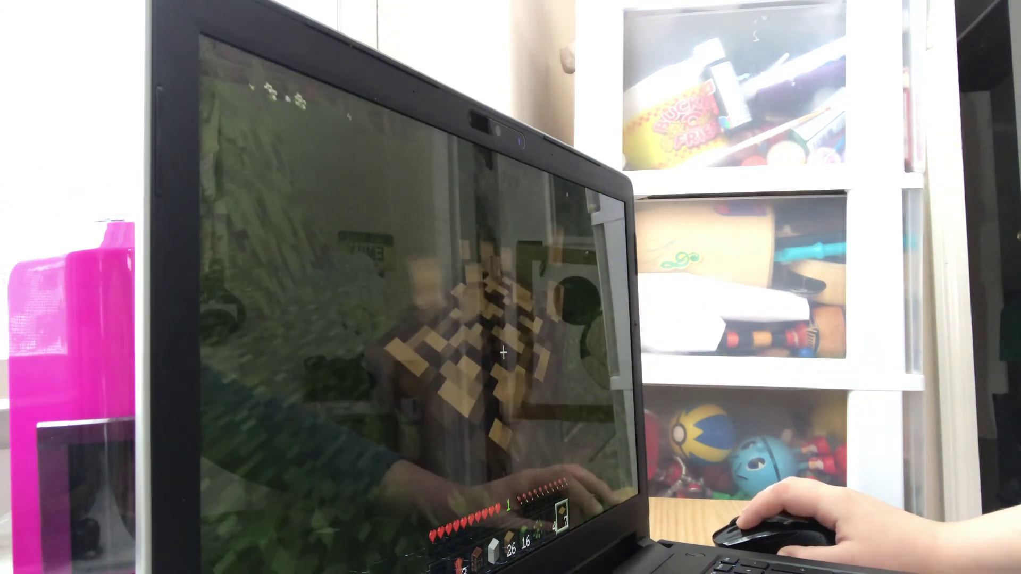
click(503, 352)
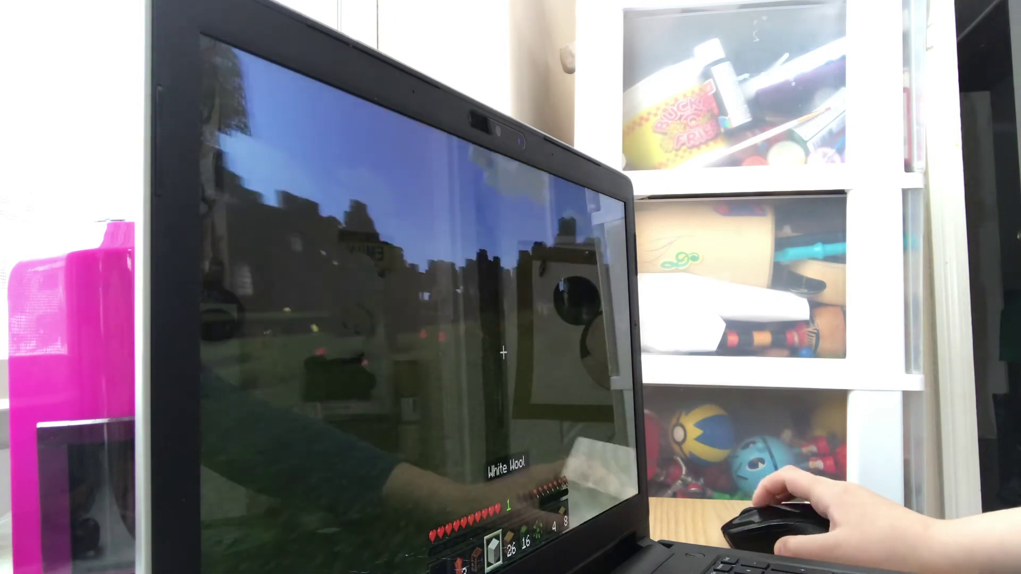
scroll(503, 353, up, 4)
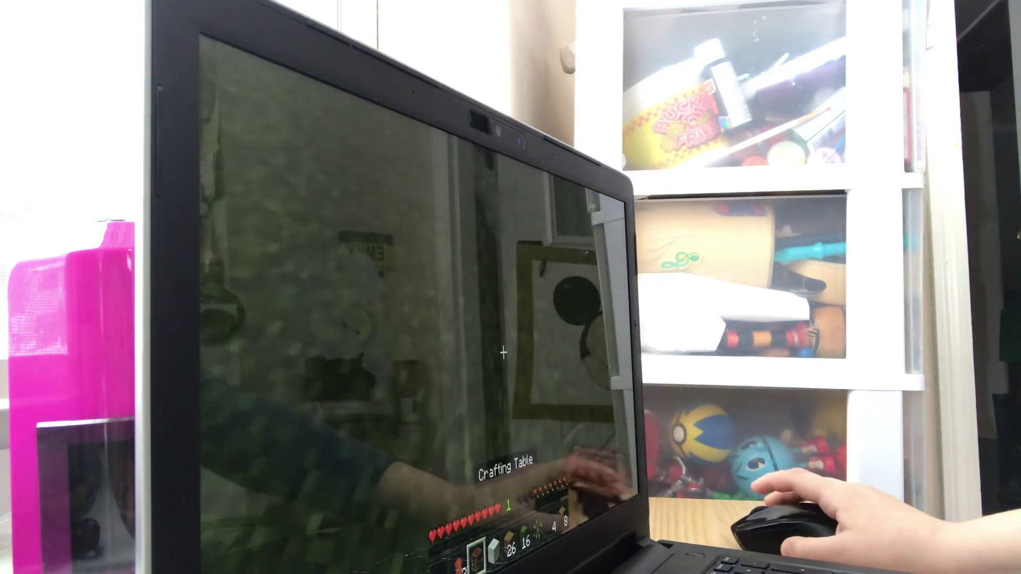
right_click(503, 353)
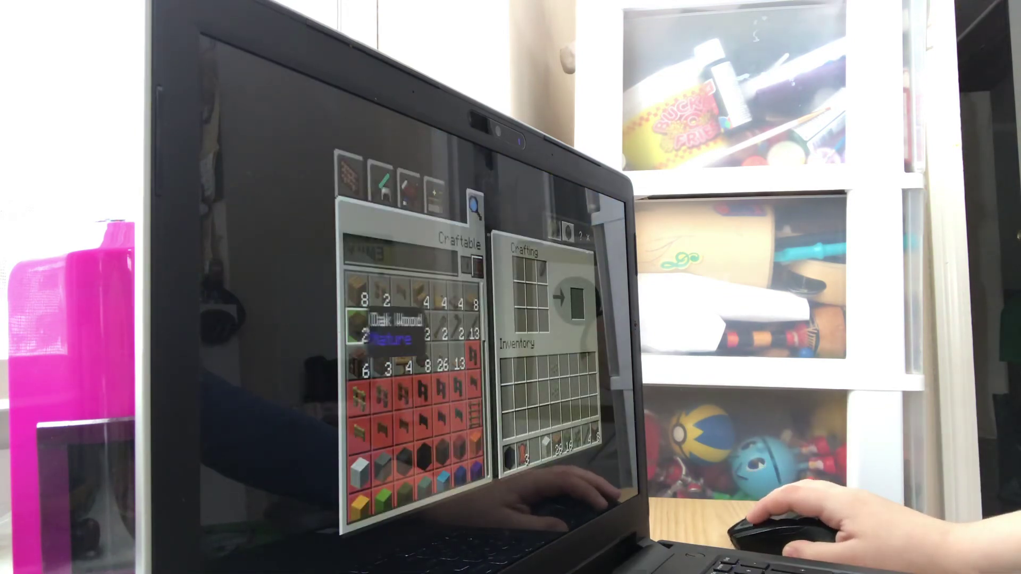
- Craft and take a wooden pickaxe from the recipe book, then craft a batch of sticks
click(382, 328)
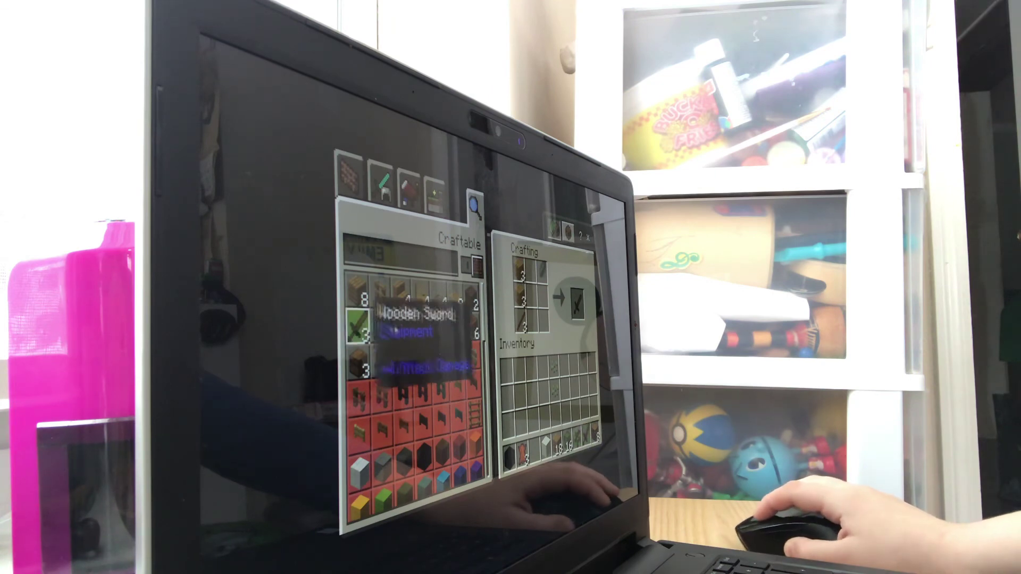
click(401, 325)
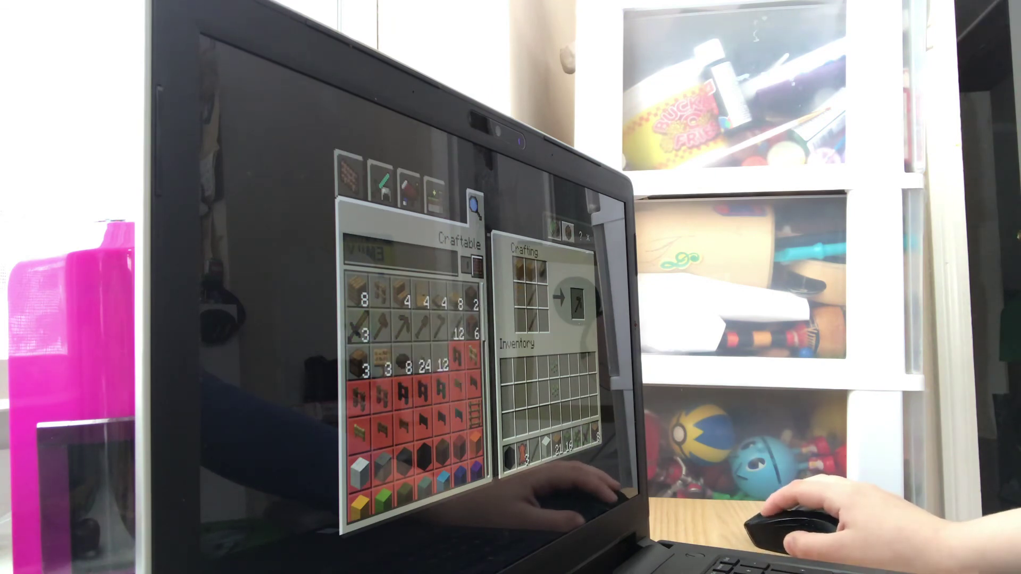
click(575, 302)
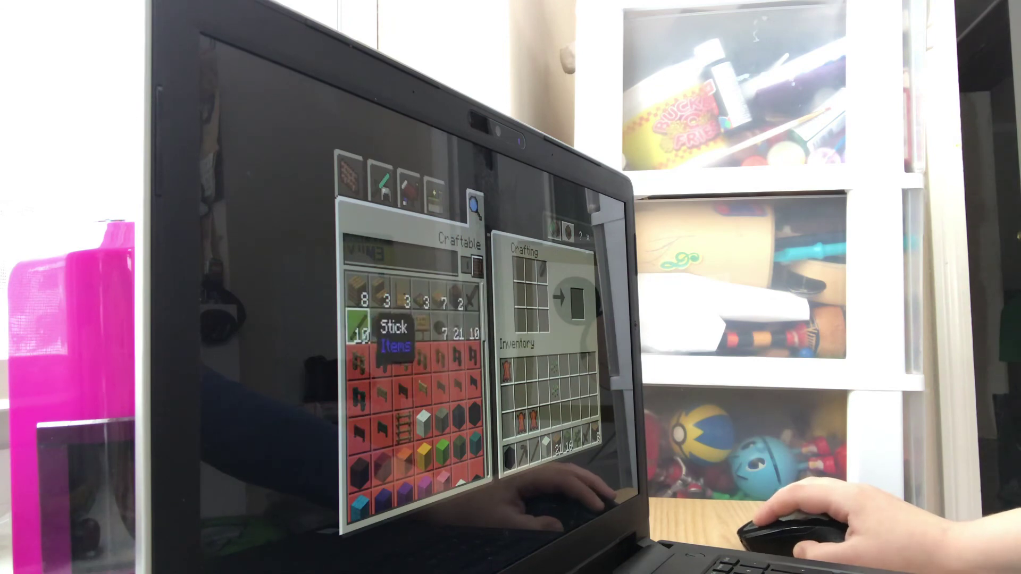
click(577, 302)
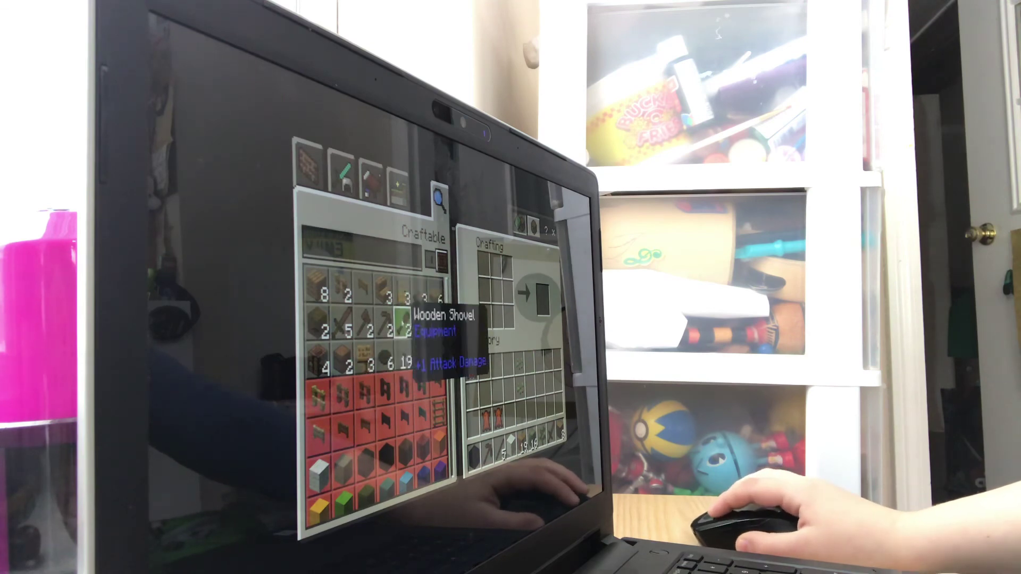
- Craft and collect a wooden shovel, then back out of the crafting and inventory screens
click(391, 368)
click(543, 300)
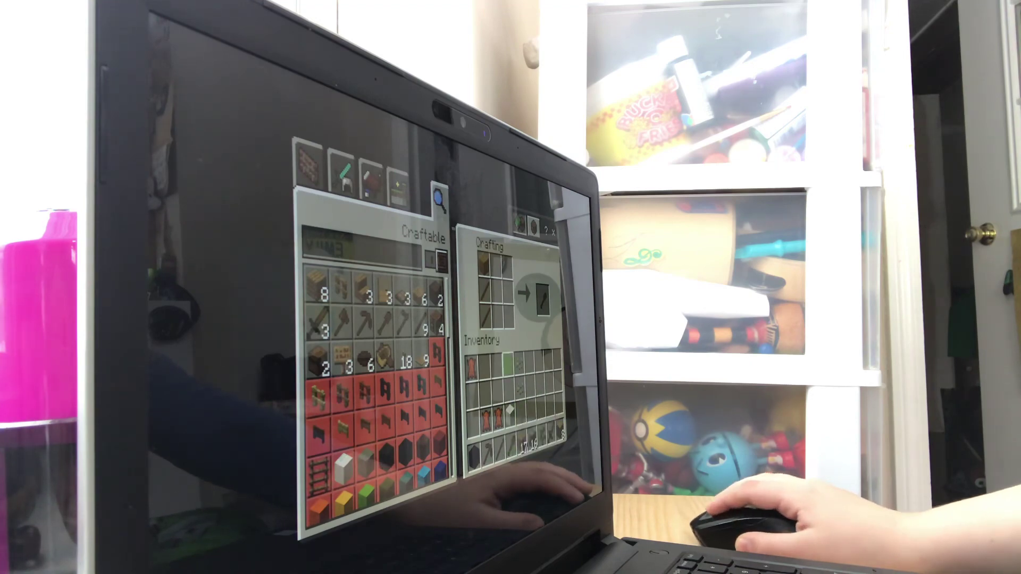
key(e)
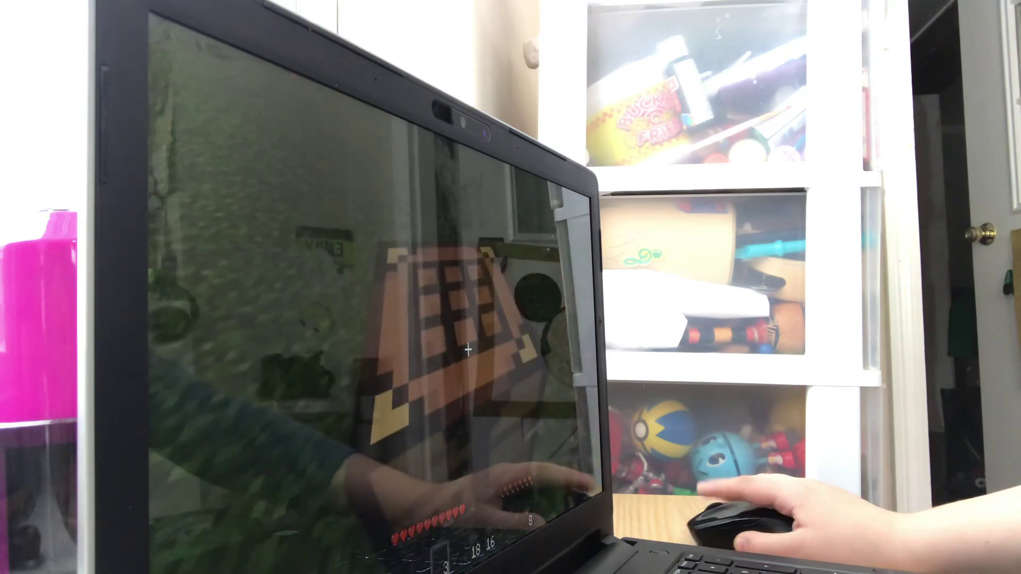
right_click(469, 349)
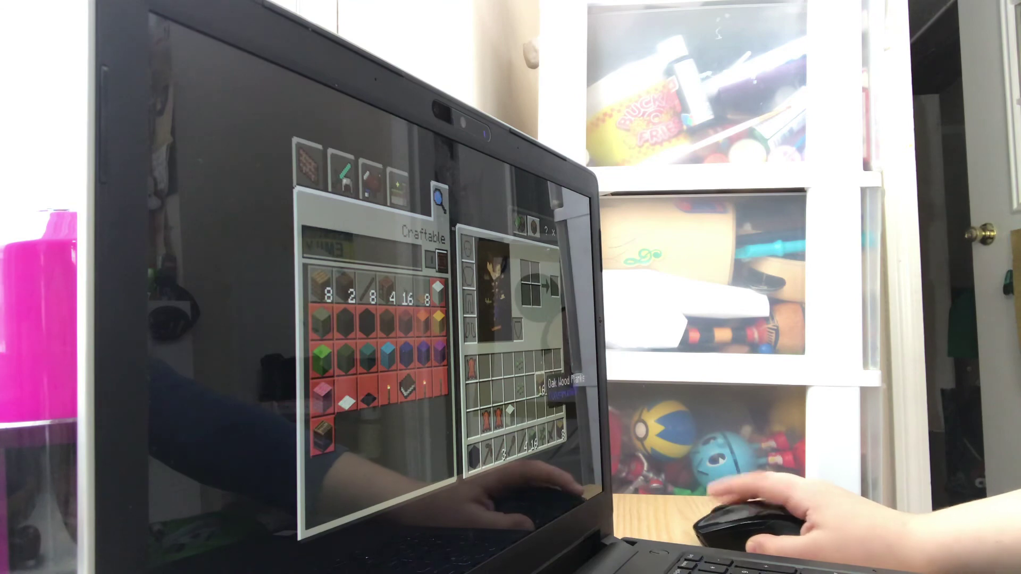
key(e)
- Reopen the crafting table, craft and take a wooden axe, and return to the world
right_click(447, 335)
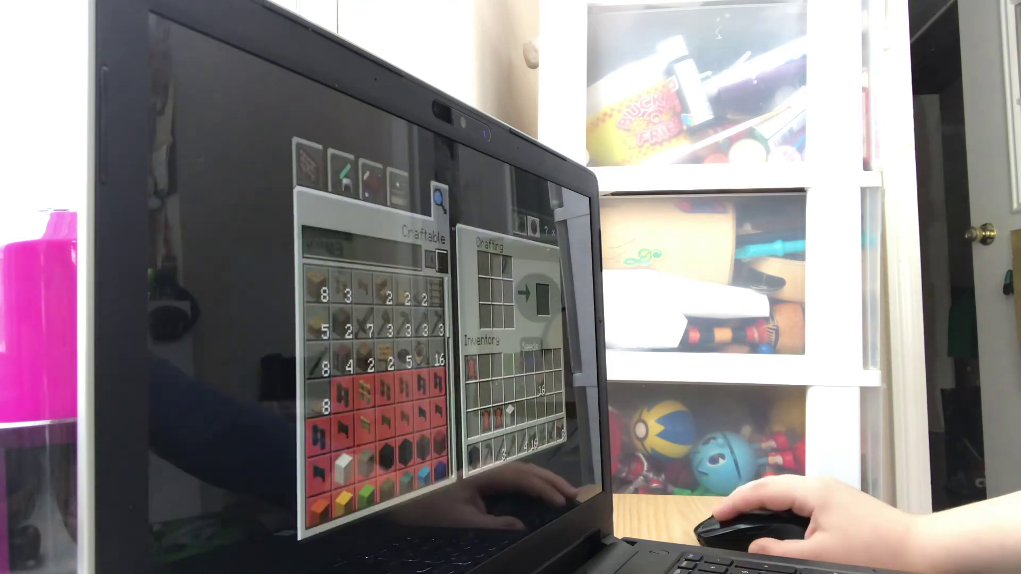
click(383, 321)
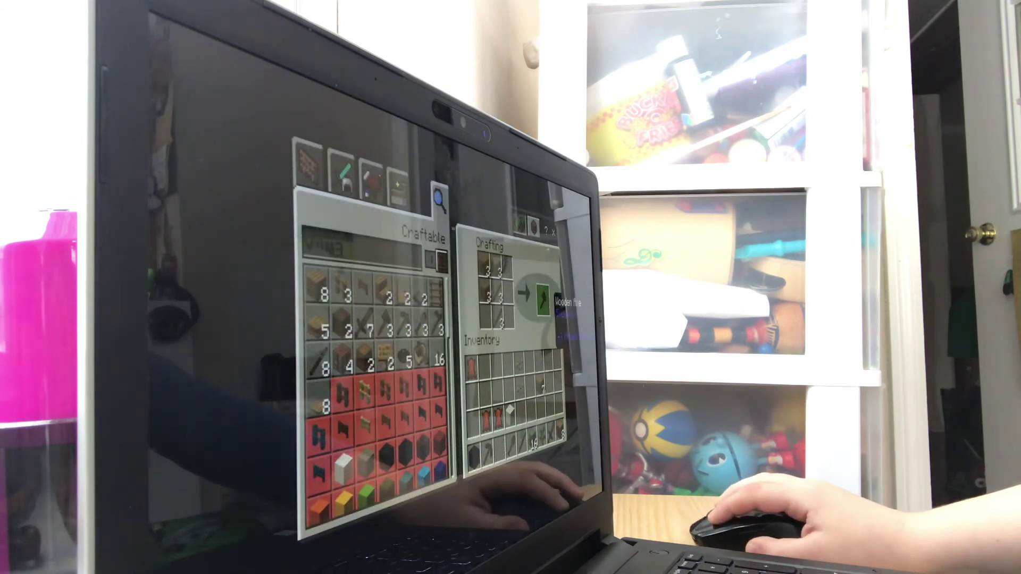
click(543, 300)
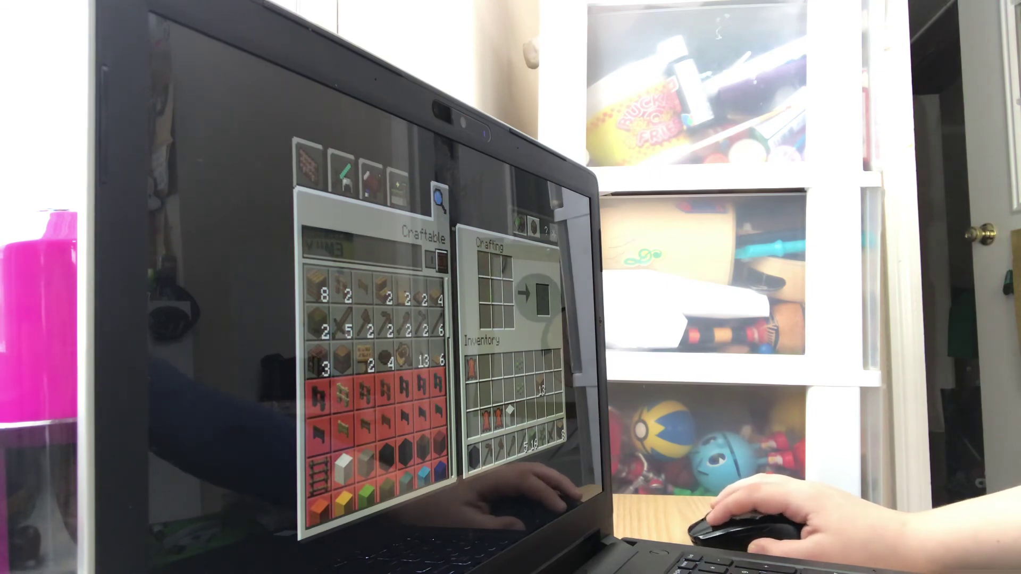
key(e)
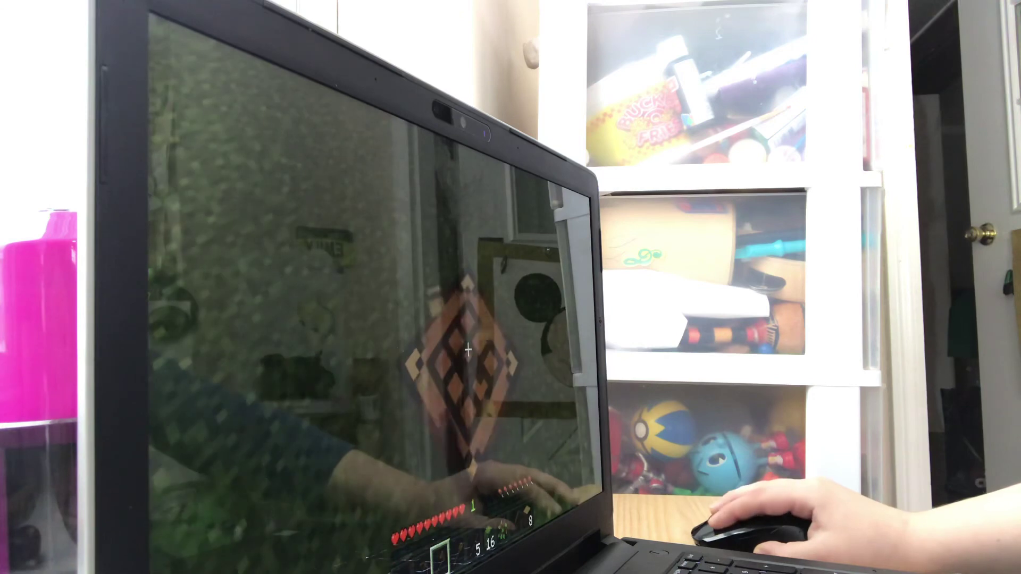
key(e)
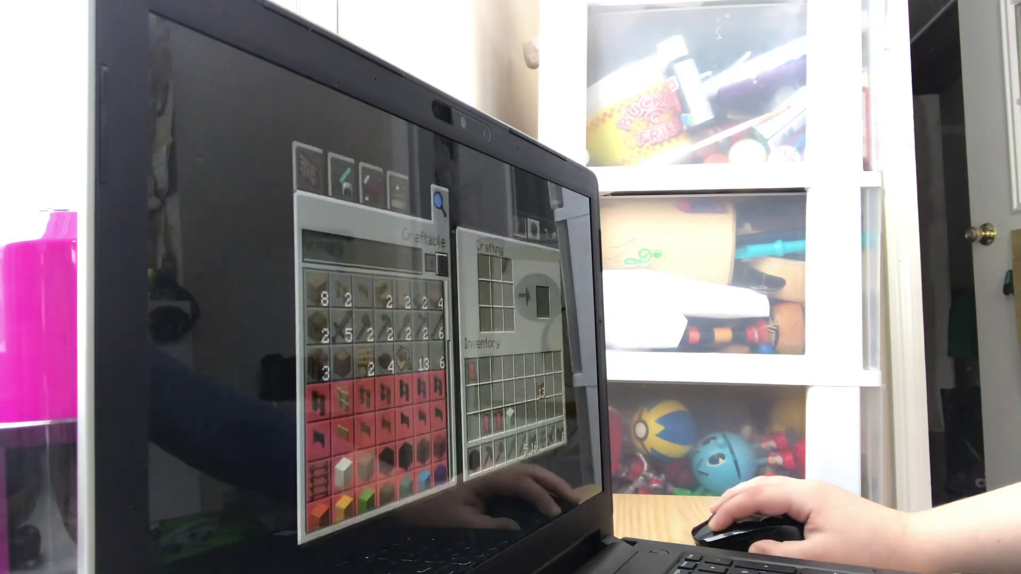
key(e)
right_click(468, 349)
- Break the crafting table to pick it up, mine sand blocks, then open the inventory
click(469, 349)
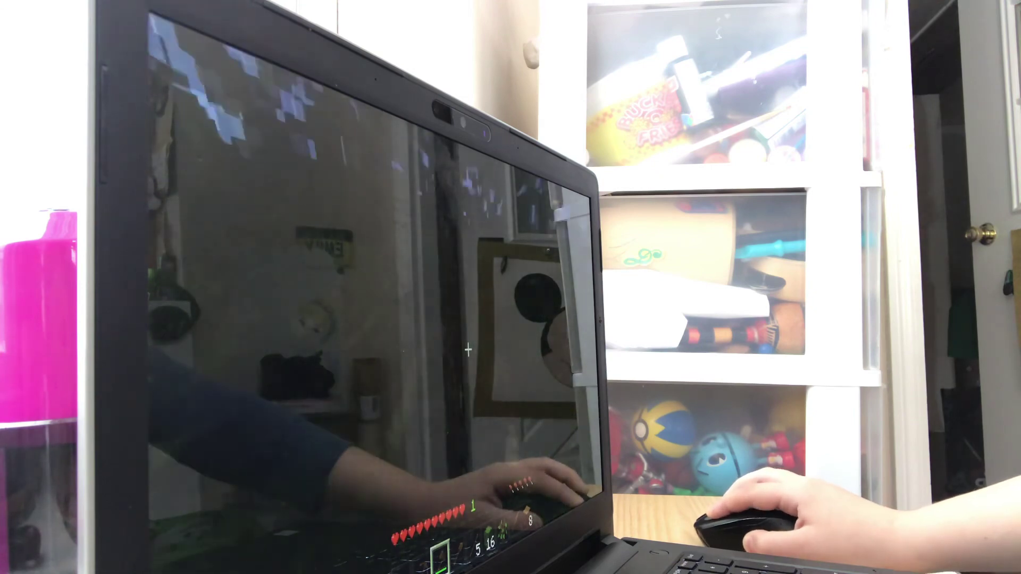
click(468, 349)
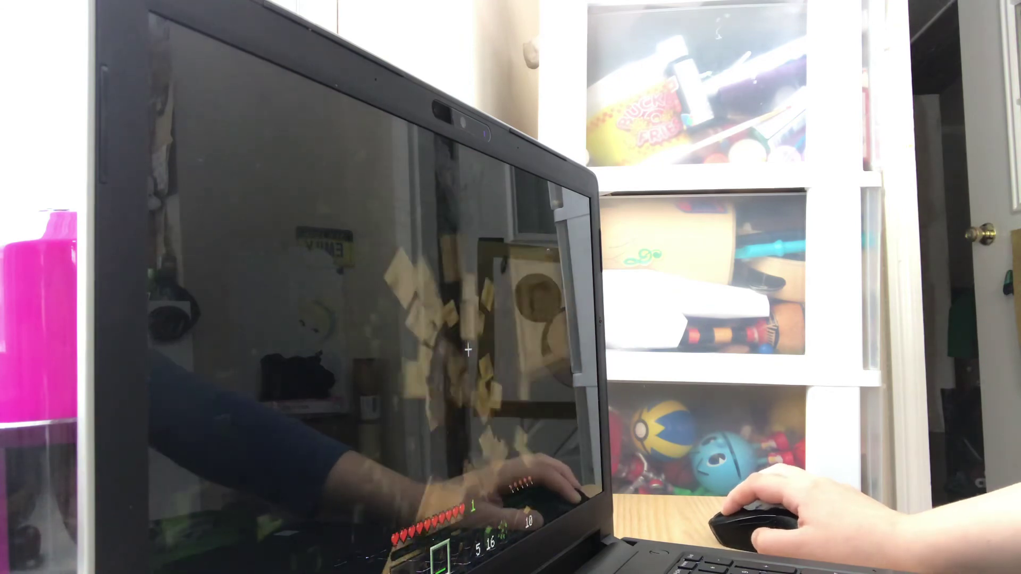
click(468, 349)
click(468, 349)
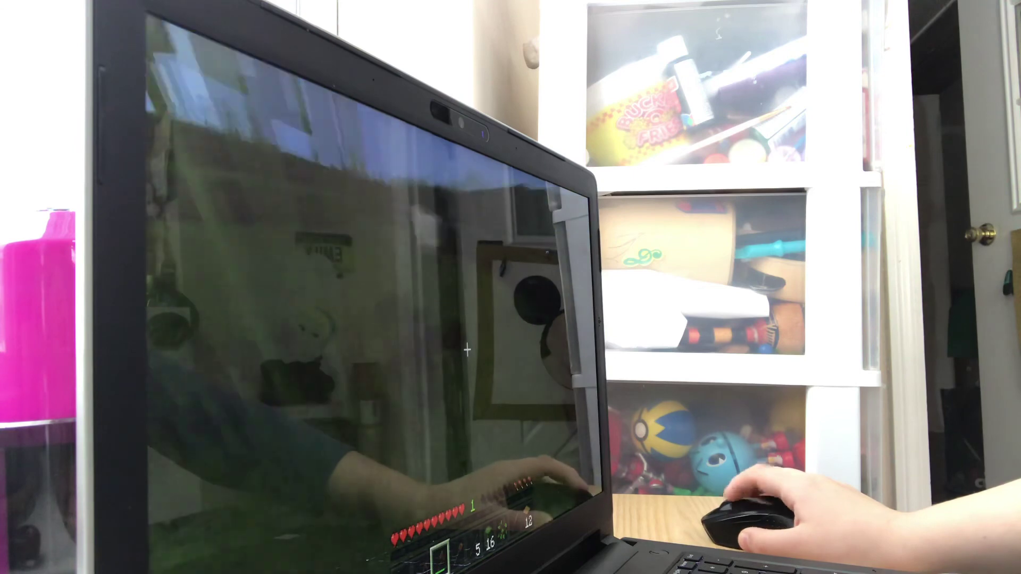
scroll(467, 348, down, 2)
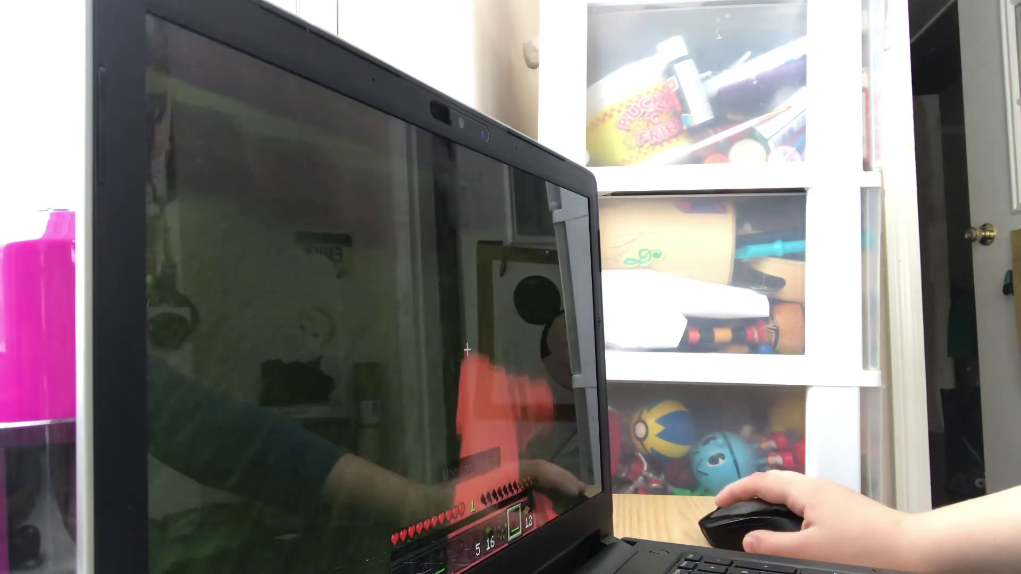
key(e)
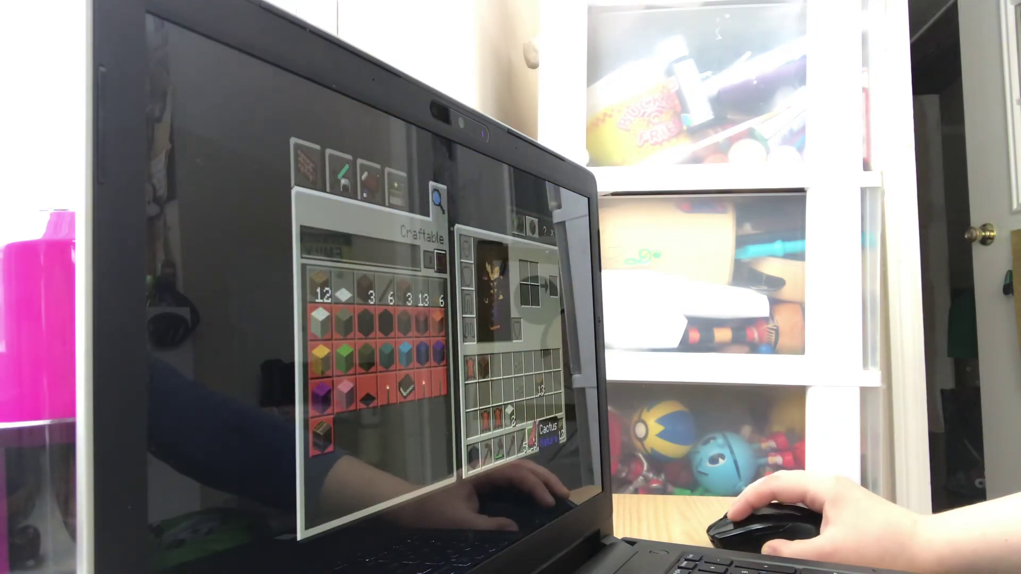
- Hit the pig three times, eat the raw mutton, then reopen the inventory
key(e)
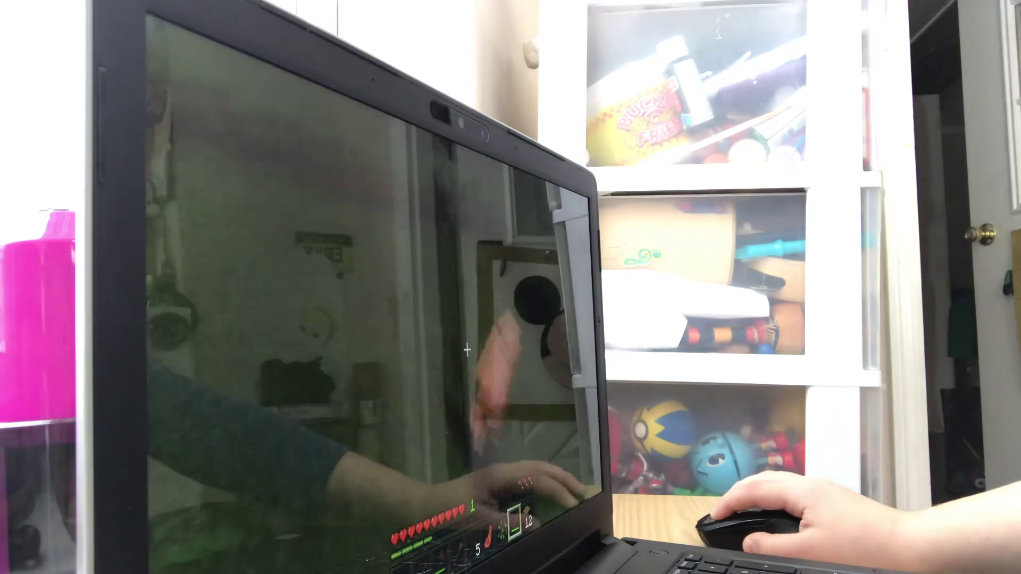
click(466, 348)
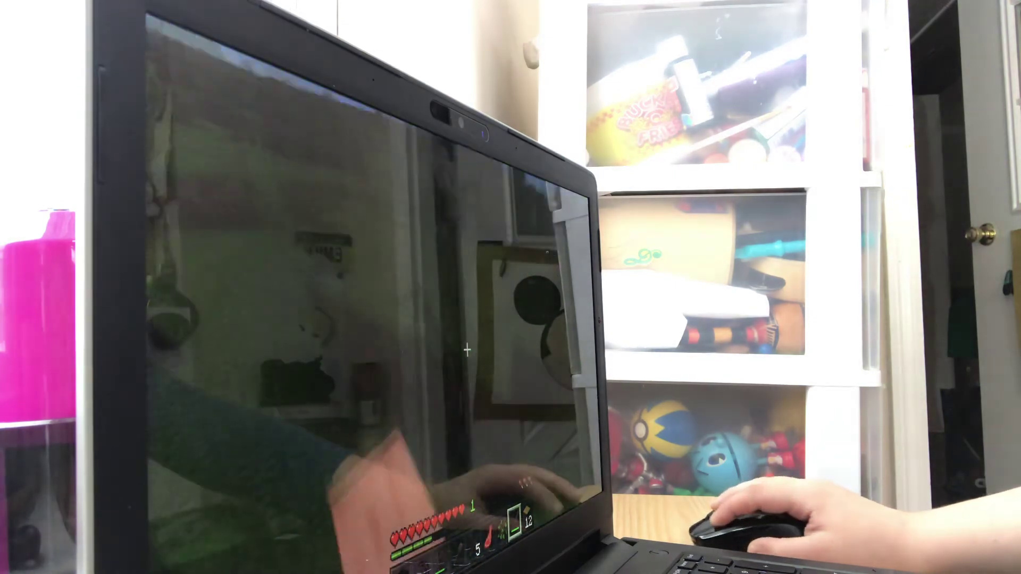
click(467, 349)
click(466, 348)
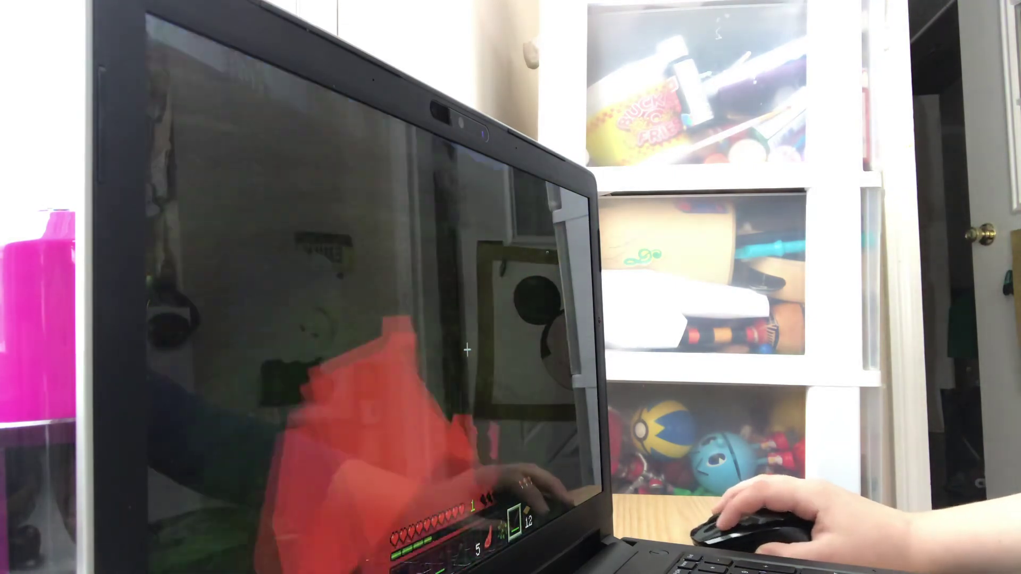
scroll(467, 349, up, 1)
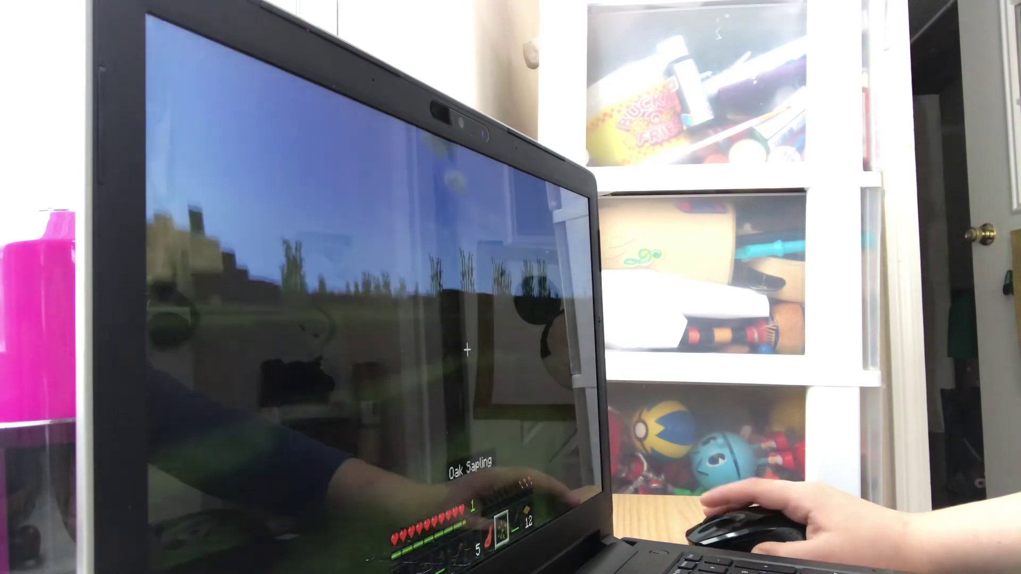
right_click(467, 349)
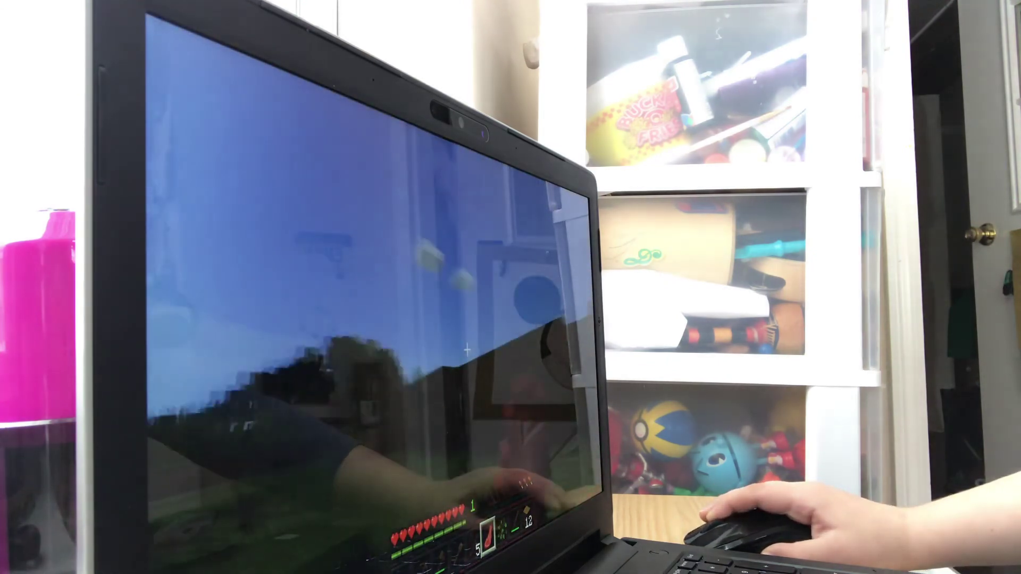
key(e)
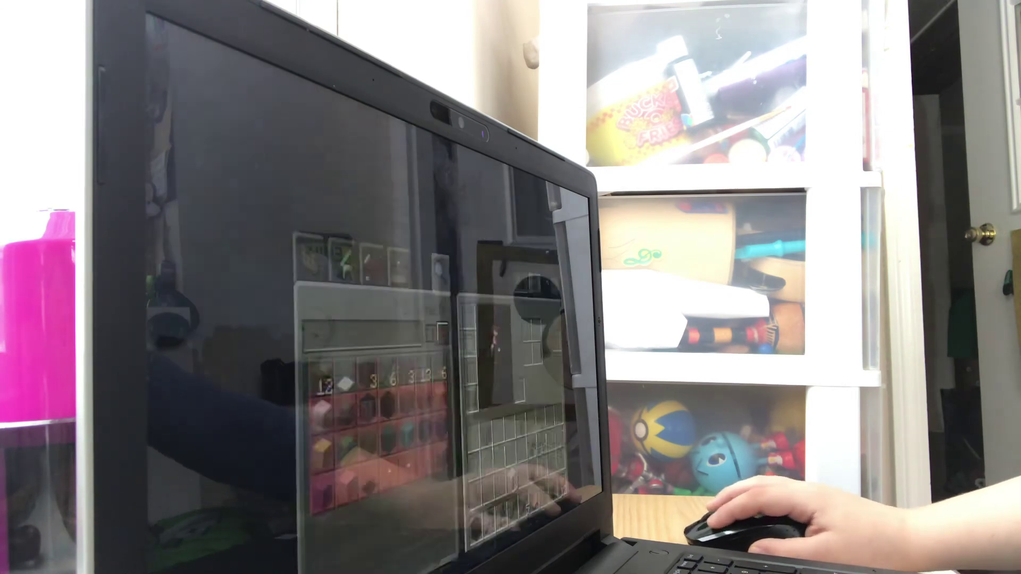
- Close the inventory, reopen it briefly, then close it to return to the sandy slope
key(e)
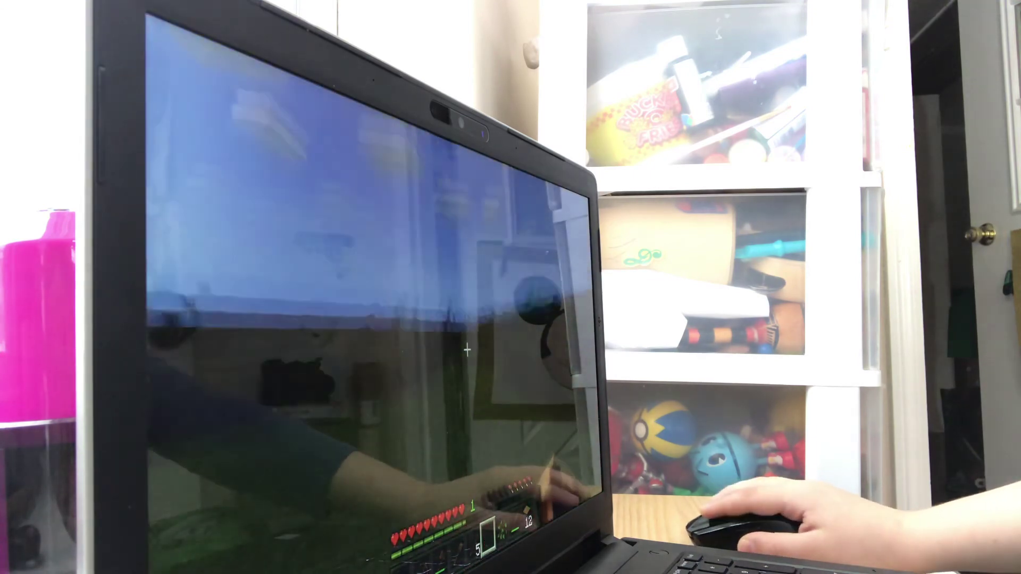
key(e)
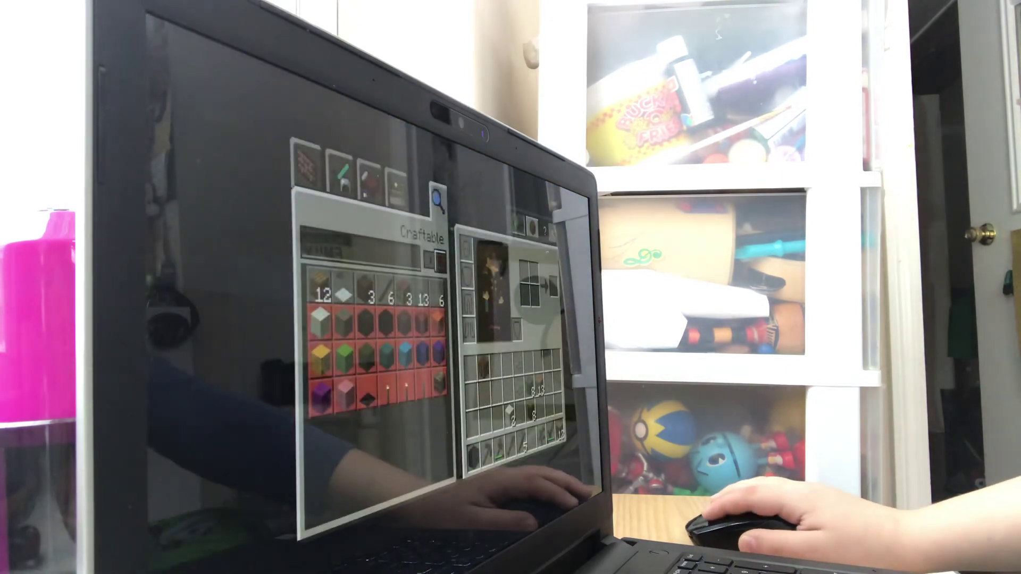
key(e)
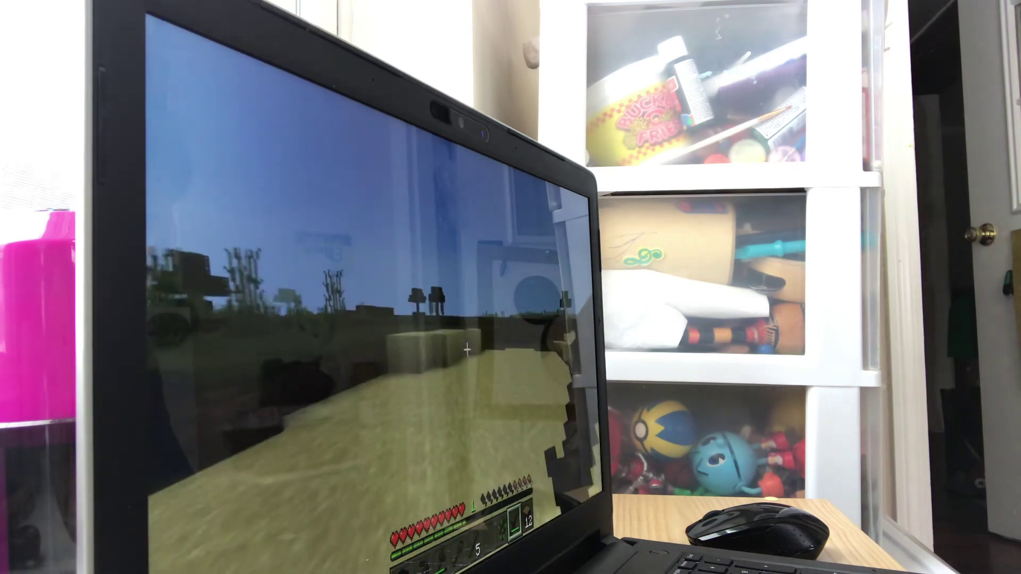
- Walk forward across the sand, eat the remaining raw mutton, and open the inventory
key(w)
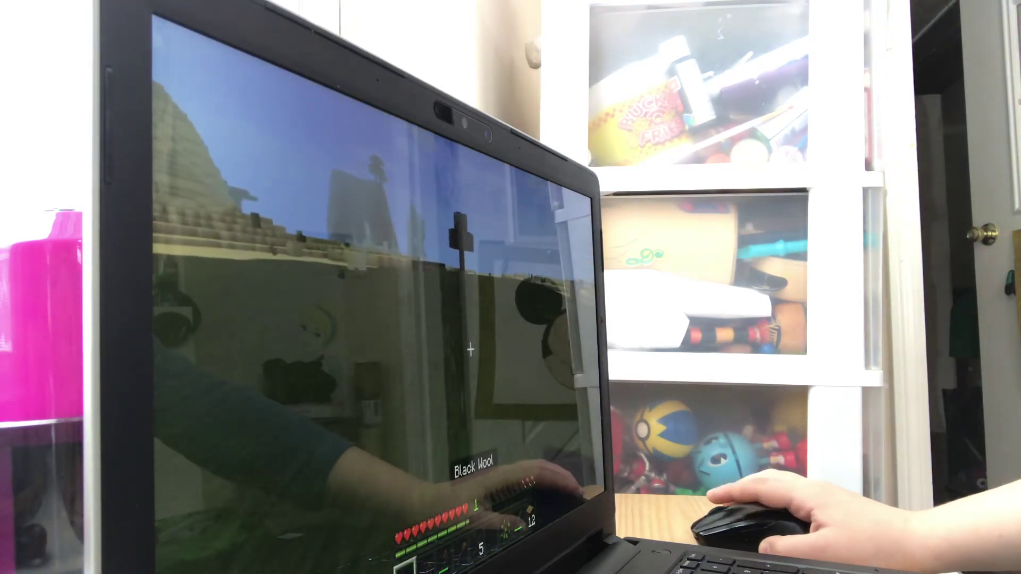
scroll(470, 349, down, 2)
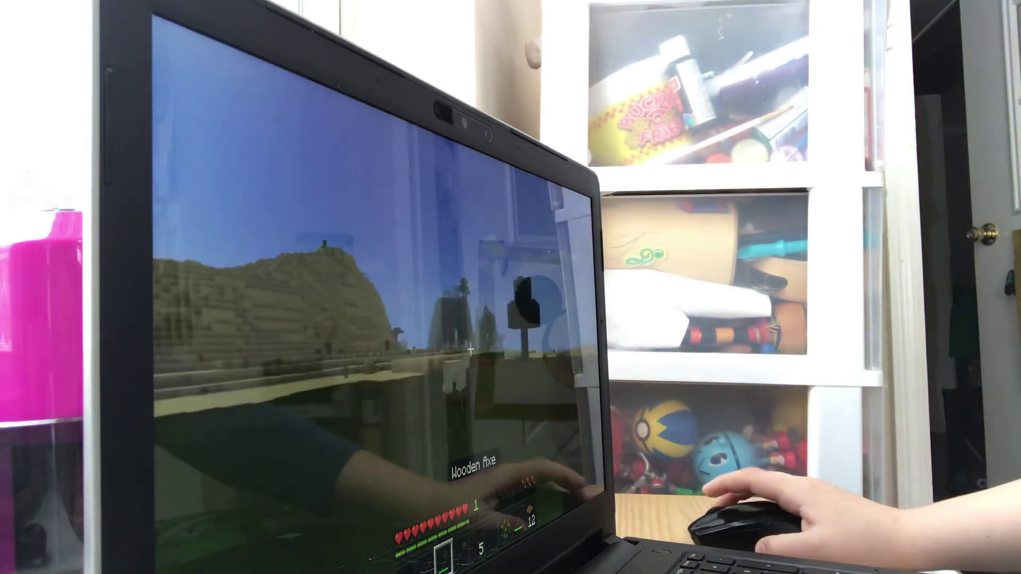
scroll(471, 349, down, 2)
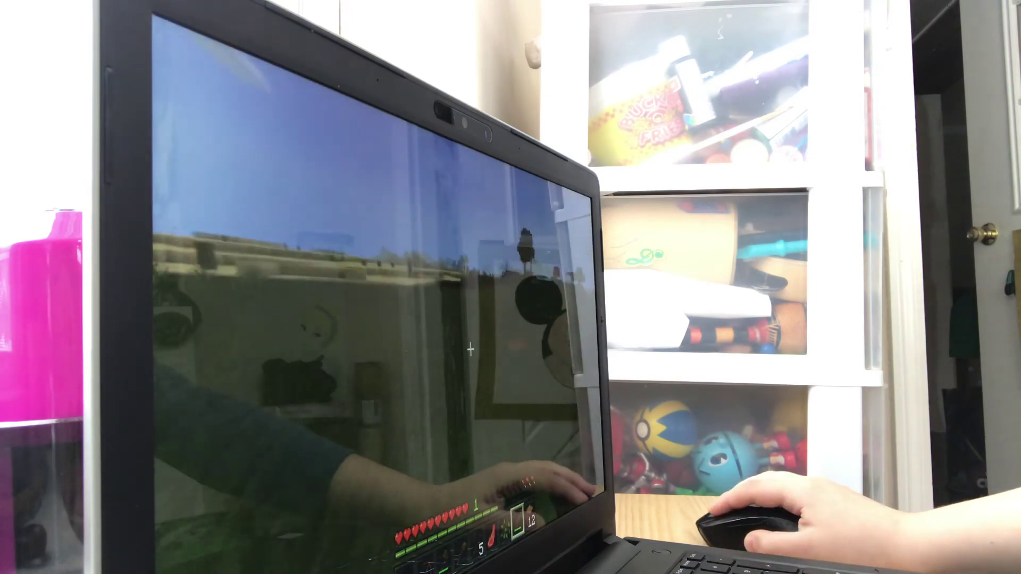
right_click(471, 349)
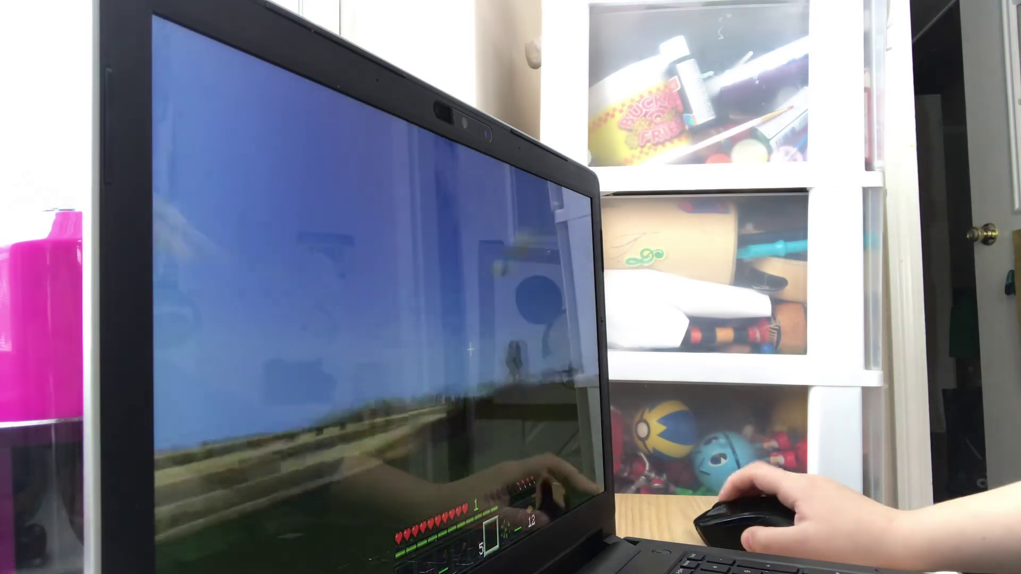
scroll(471, 349, down, 1)
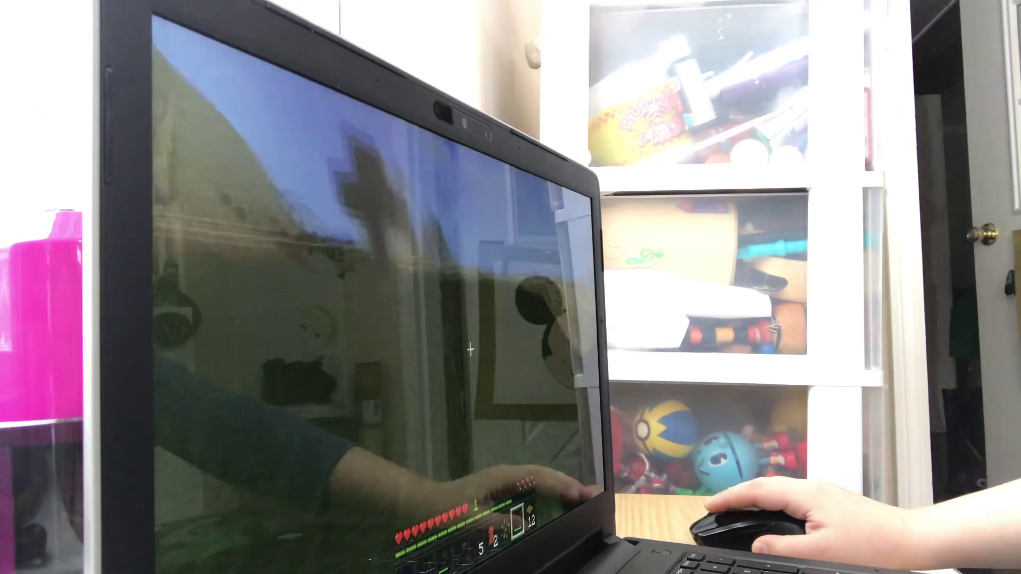
key(e)
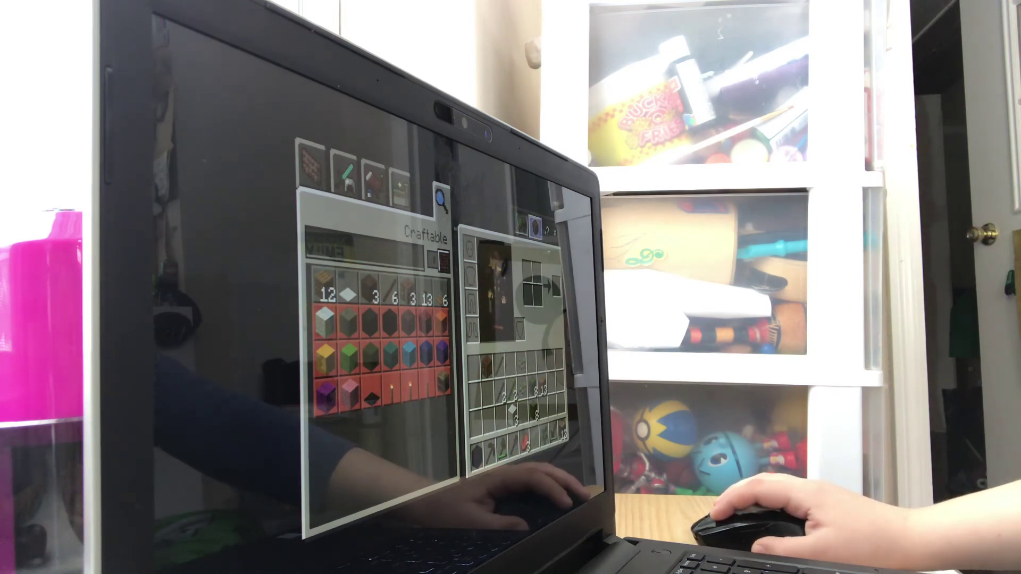
- Close the inventory and use Chat and Commands to set the time to Day (49000)
key(e)
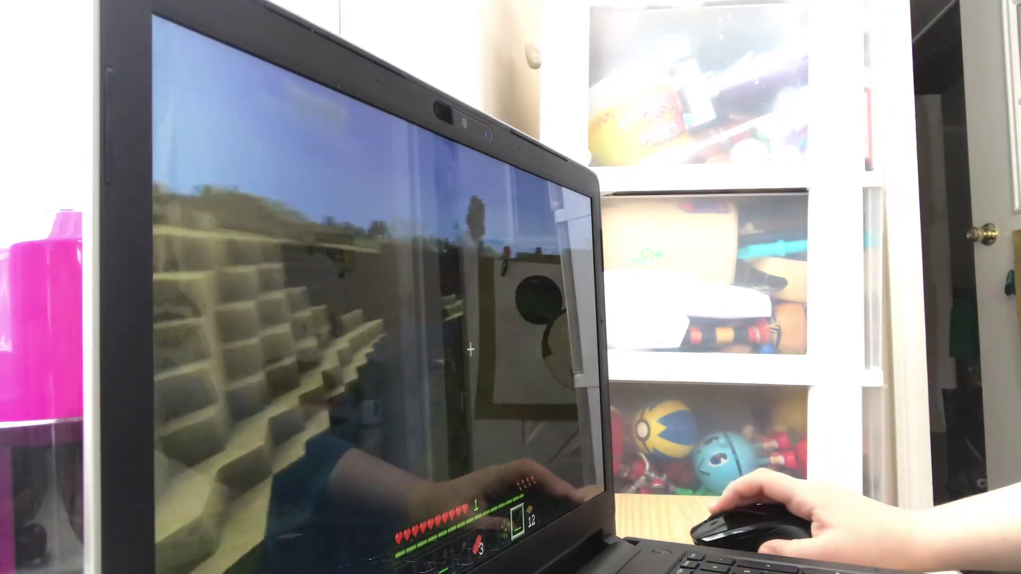
scroll(470, 349, up, 1)
scroll(470, 350, up, 1)
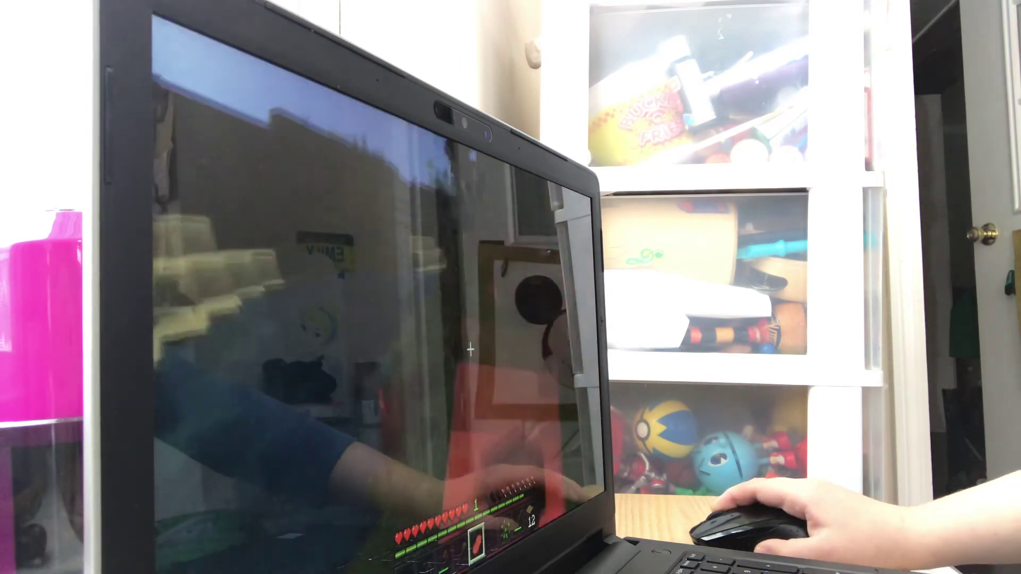
scroll(471, 349, down, 1)
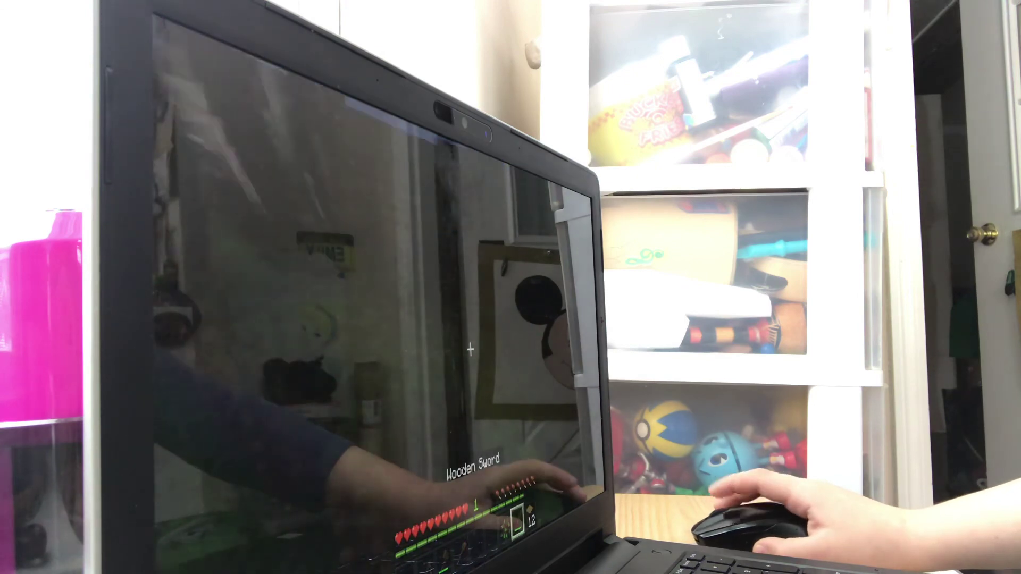
scroll(471, 349, up, 1)
scroll(471, 350, down, 1)
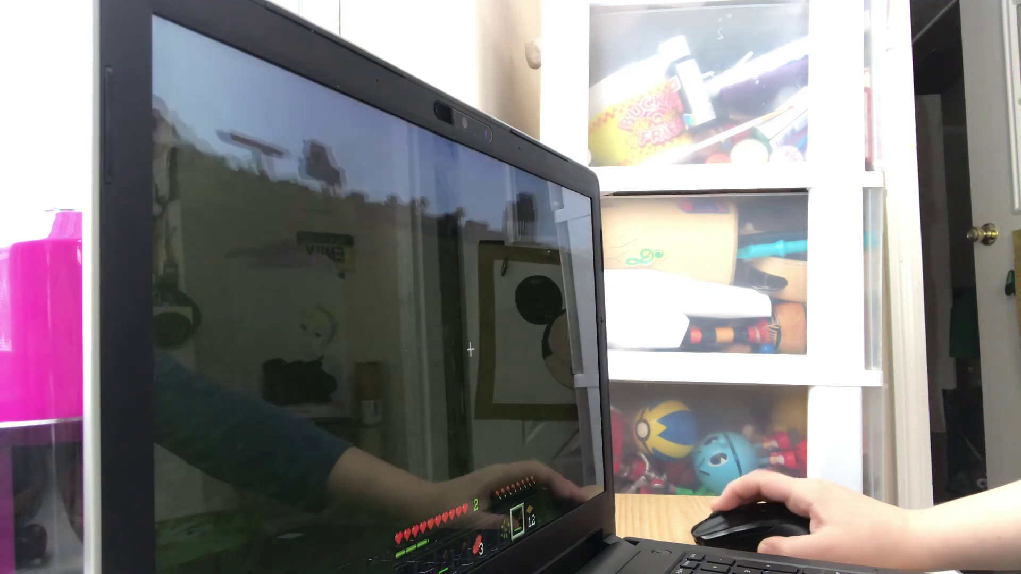
scroll(471, 350, up, 1)
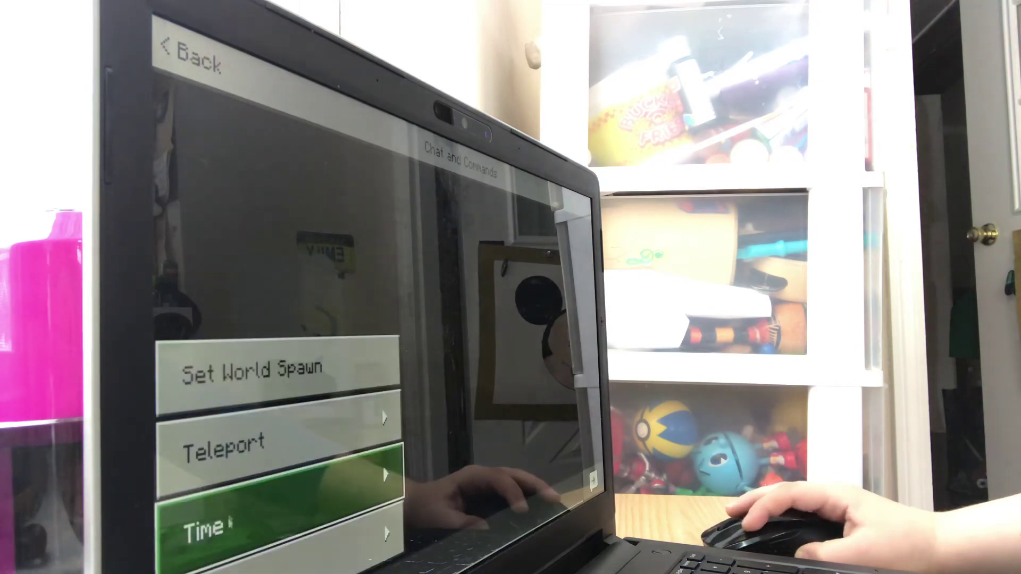
click(273, 522)
click(327, 514)
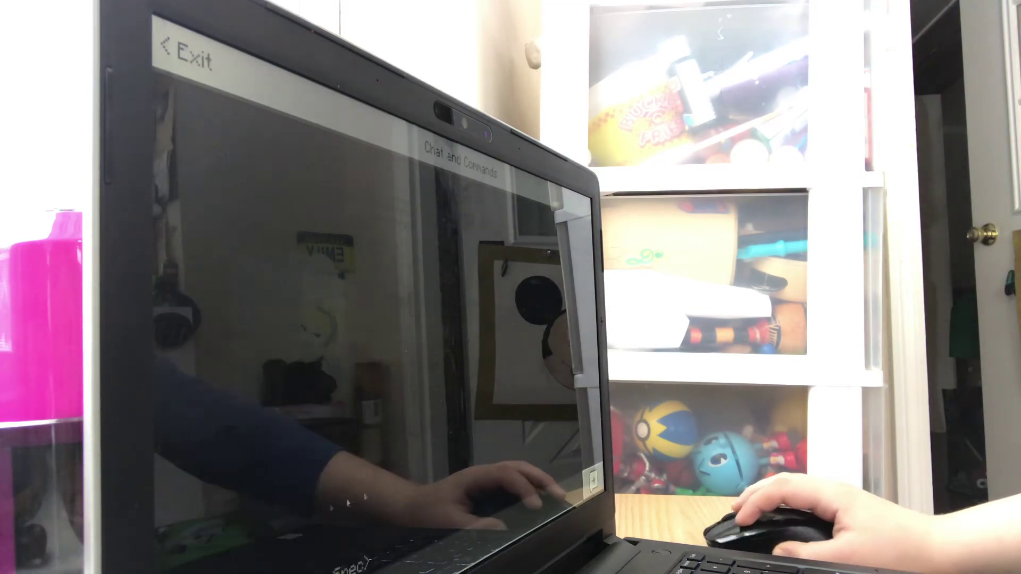
key(Escape)
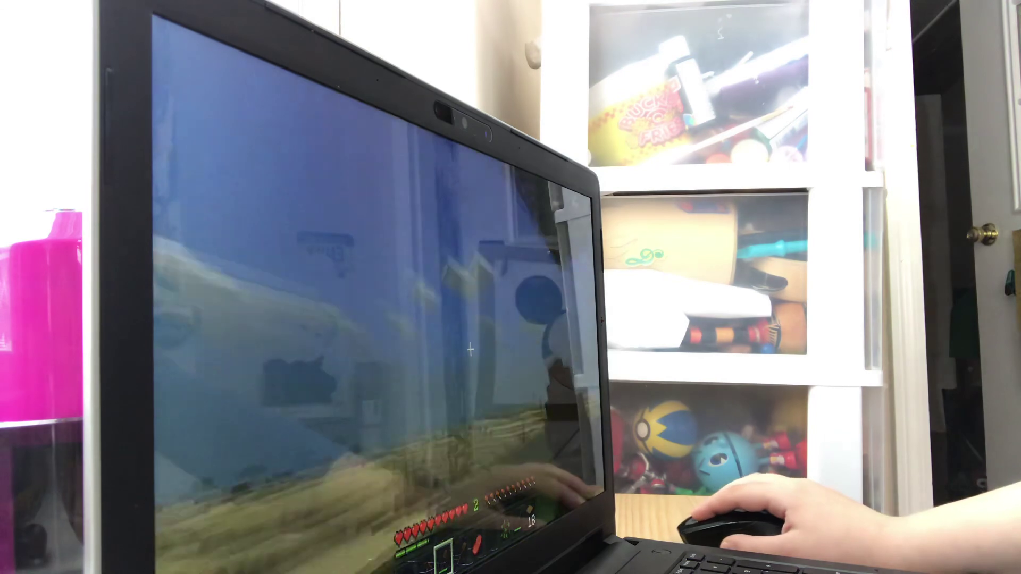
scroll(471, 349, down, 1)
scroll(471, 349, down, 1)
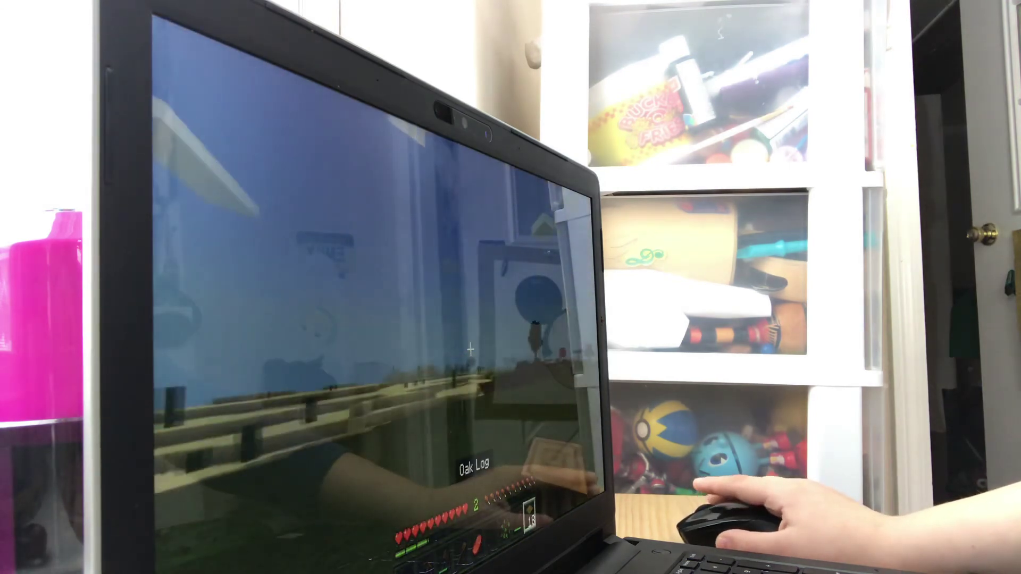